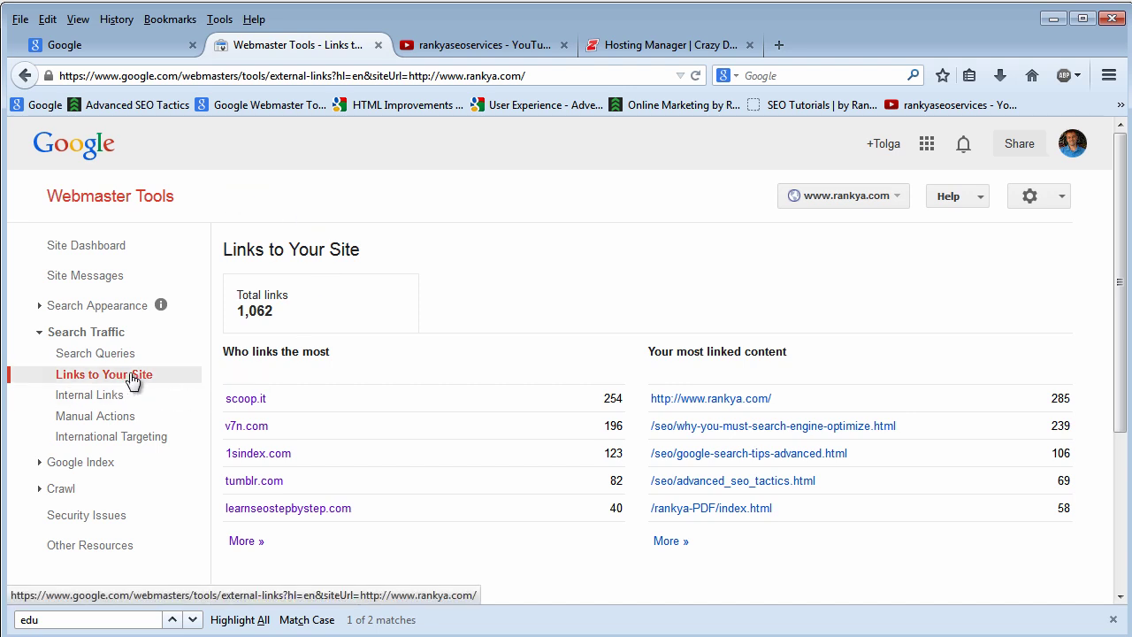
# Step: Highlight the 1,062 total links count and close the in-page search for edu
pyautogui.click(274, 313)
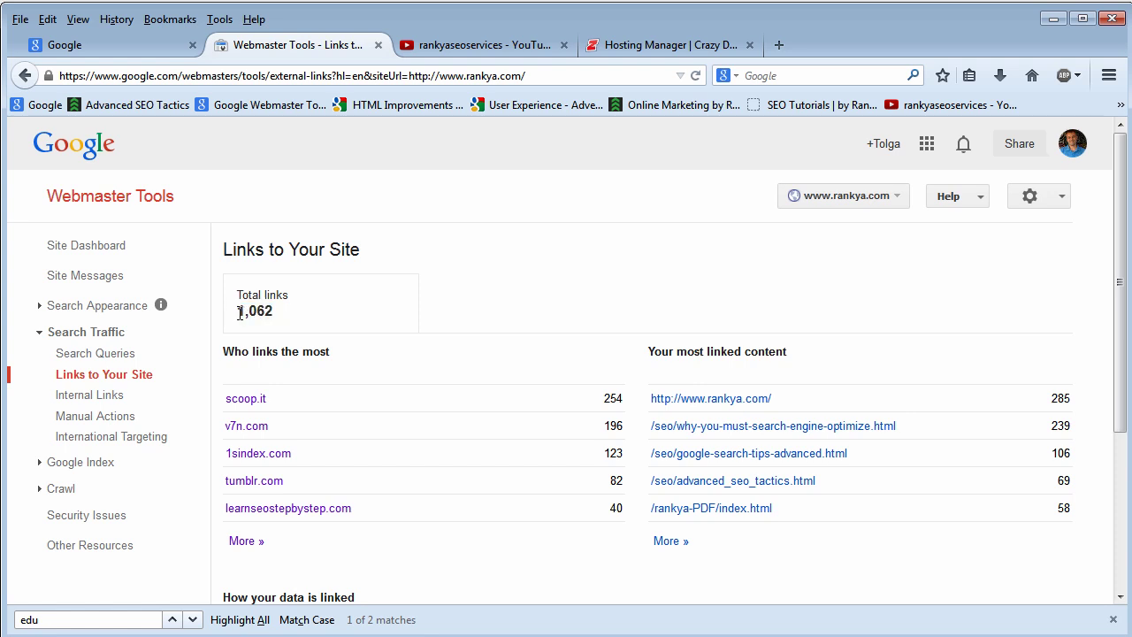
pyautogui.moveTo(239, 313); pyautogui.dragTo(304, 314)
pyautogui.click(240, 311)
pyautogui.moveTo(240, 311); pyautogui.dragTo(287, 322)
pyautogui.click(804, 266)
pyautogui.click(1113, 620)
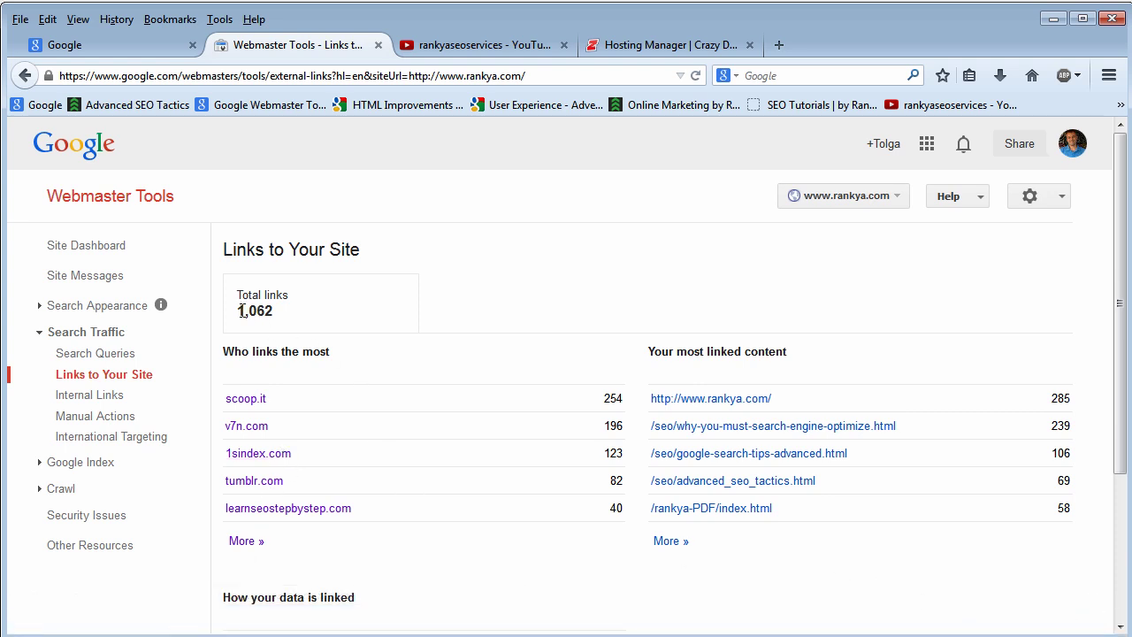
# Step: Highlight the 1,062 total links count again, then the Your most linked content heading
pyautogui.moveTo(238, 310); pyautogui.dragTo(278, 312)
pyautogui.click(278, 311)
pyautogui.moveTo(278, 311); pyautogui.dragTo(237, 311)
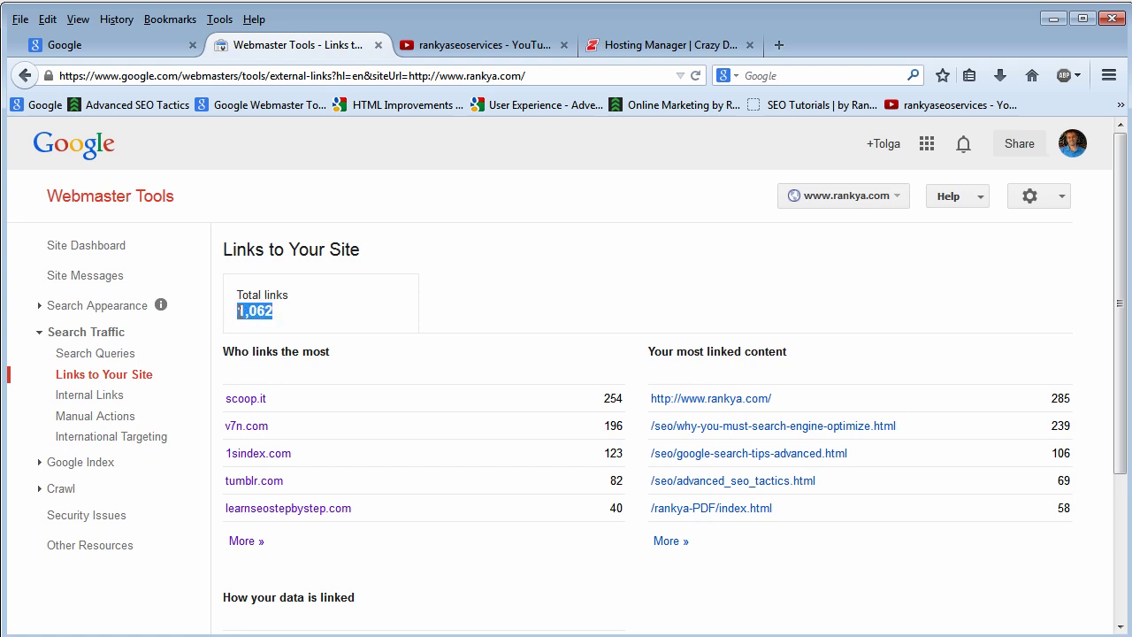
pyautogui.click(293, 321)
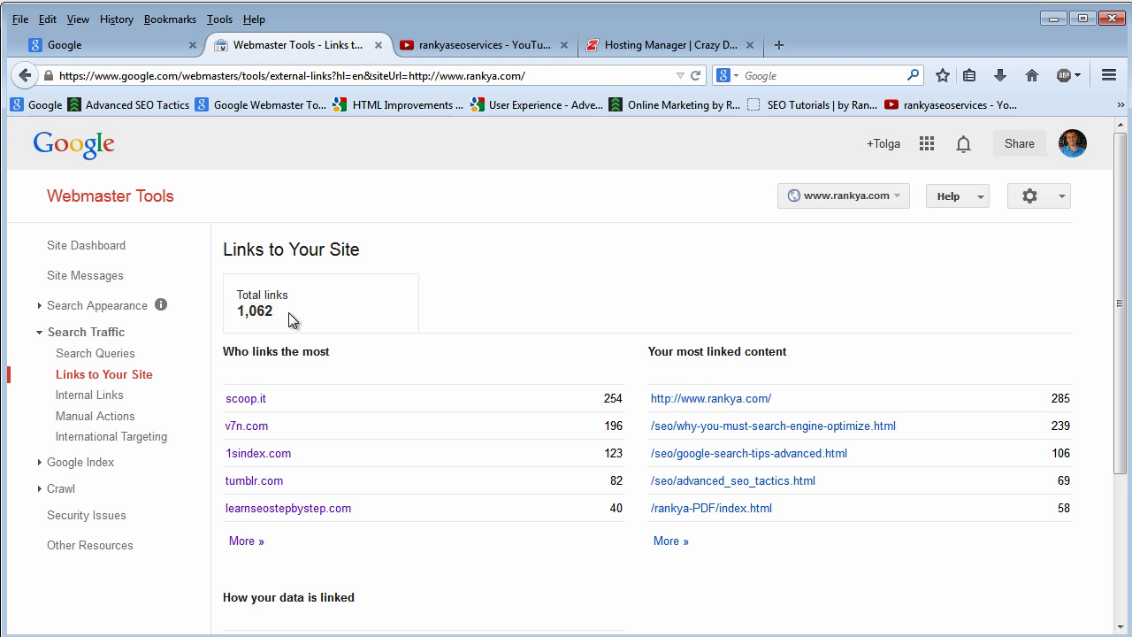
pyautogui.moveTo(273, 317); pyautogui.dragTo(236, 319)
pyautogui.click(268, 318)
pyautogui.moveTo(651, 353); pyautogui.dragTo(795, 352)
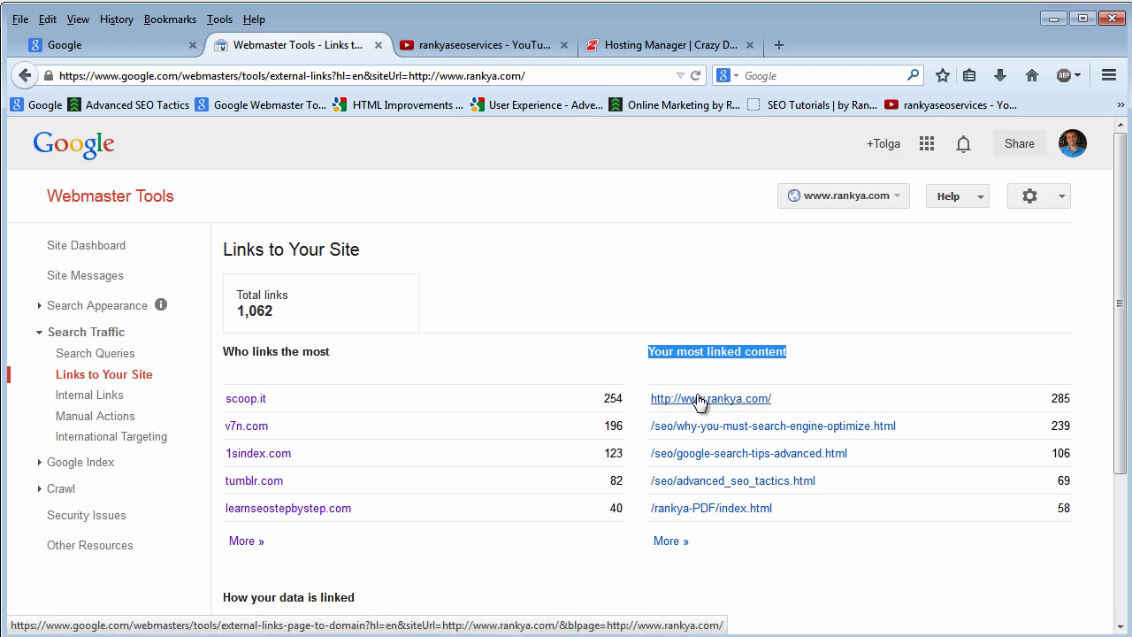
# Step: Scroll to How your data is linked and highlight anchor texts like seo, contact and optimisation
pyautogui.scroll(-2, 485, 316)
pyautogui.scroll(-3, 485, 318)
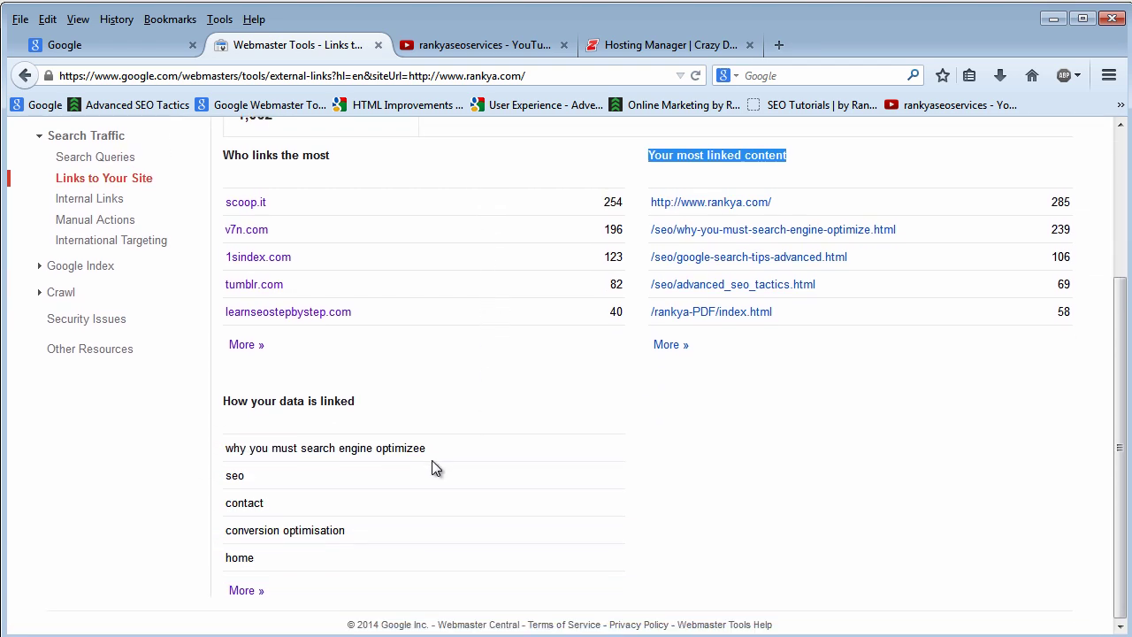
pyautogui.moveTo(224, 402); pyautogui.dragTo(369, 402)
pyautogui.click(314, 400)
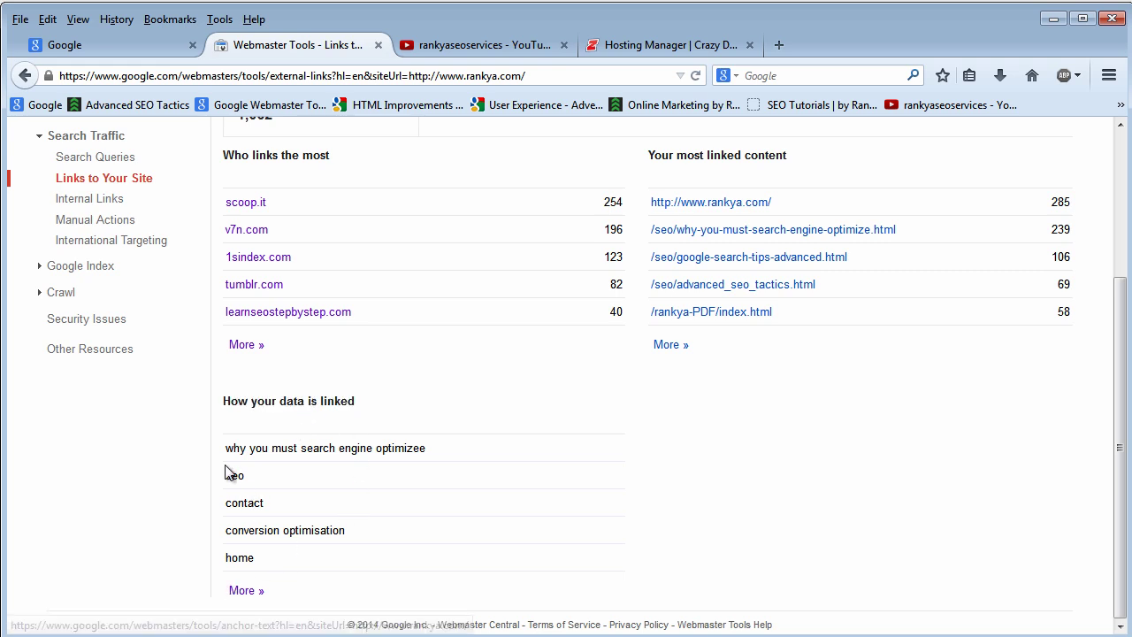
pyautogui.moveTo(224, 454); pyautogui.dragTo(429, 450)
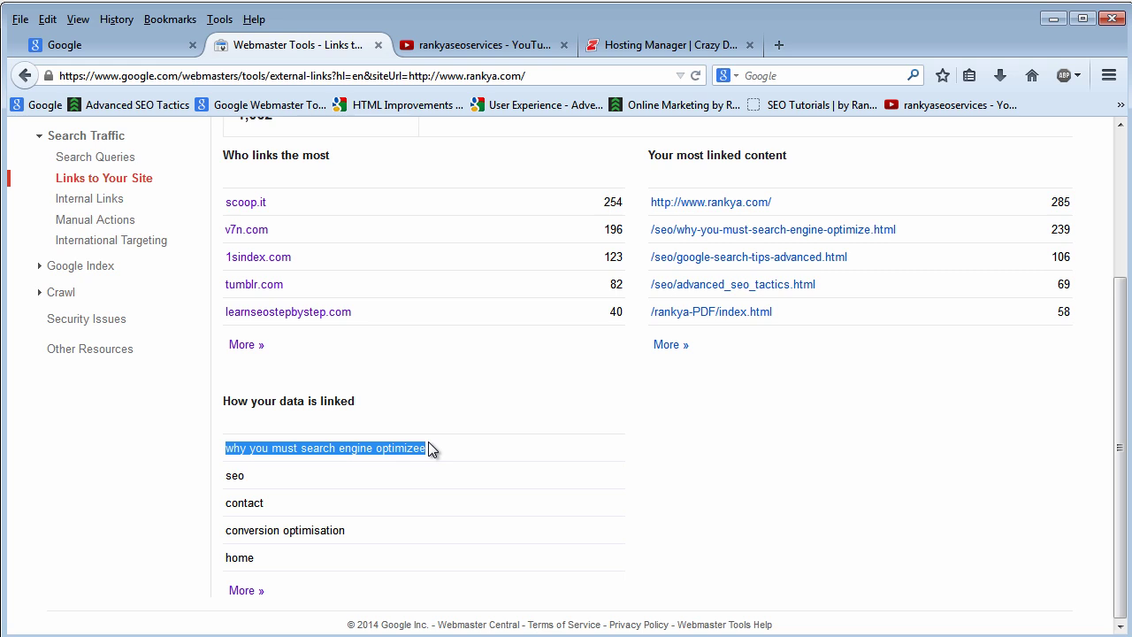
pyautogui.click(339, 475)
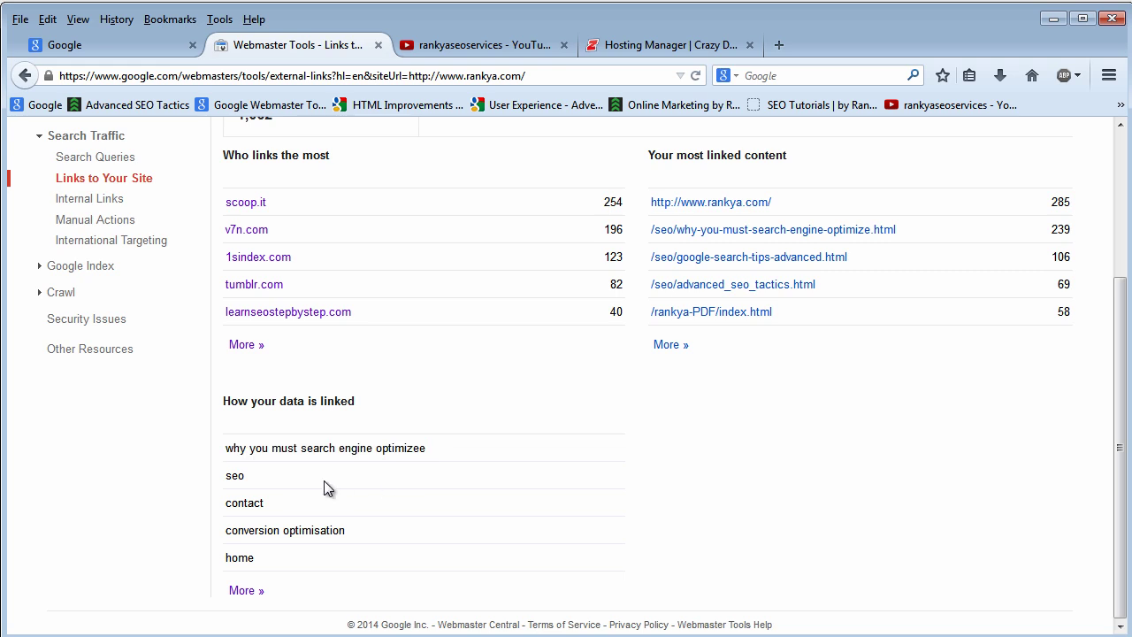
pyautogui.doubleClick(234, 475)
pyautogui.doubleClick(244, 502)
pyautogui.click(245, 525)
pyautogui.doubleClick(314, 530)
pyautogui.click(329, 495)
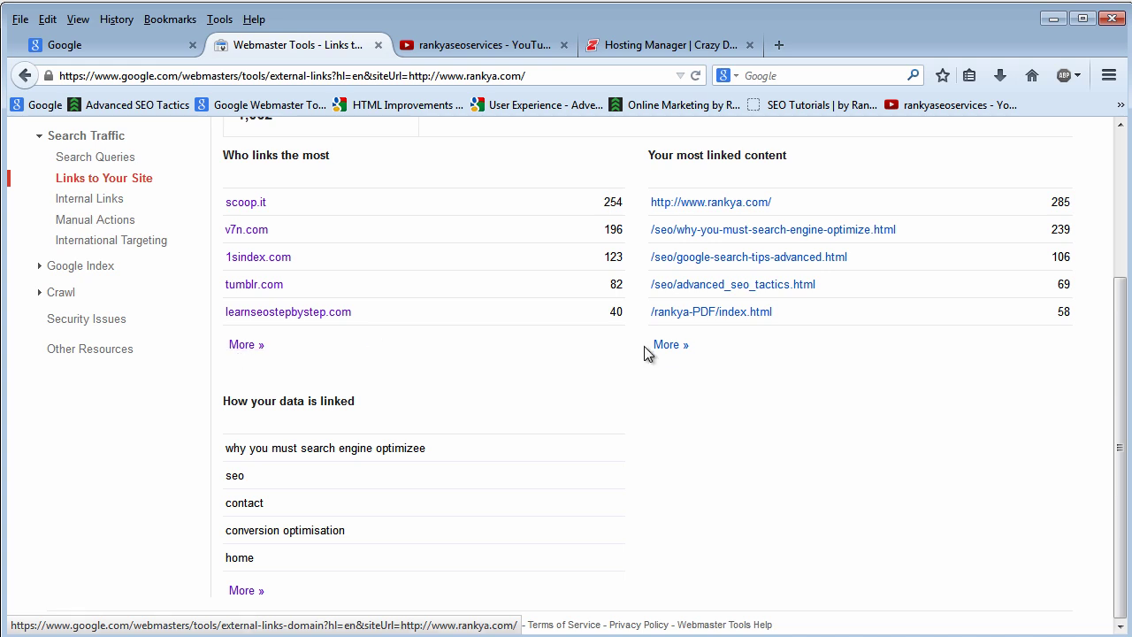
# Step: Open the full list of domains linking to the site
pyautogui.click(248, 350)
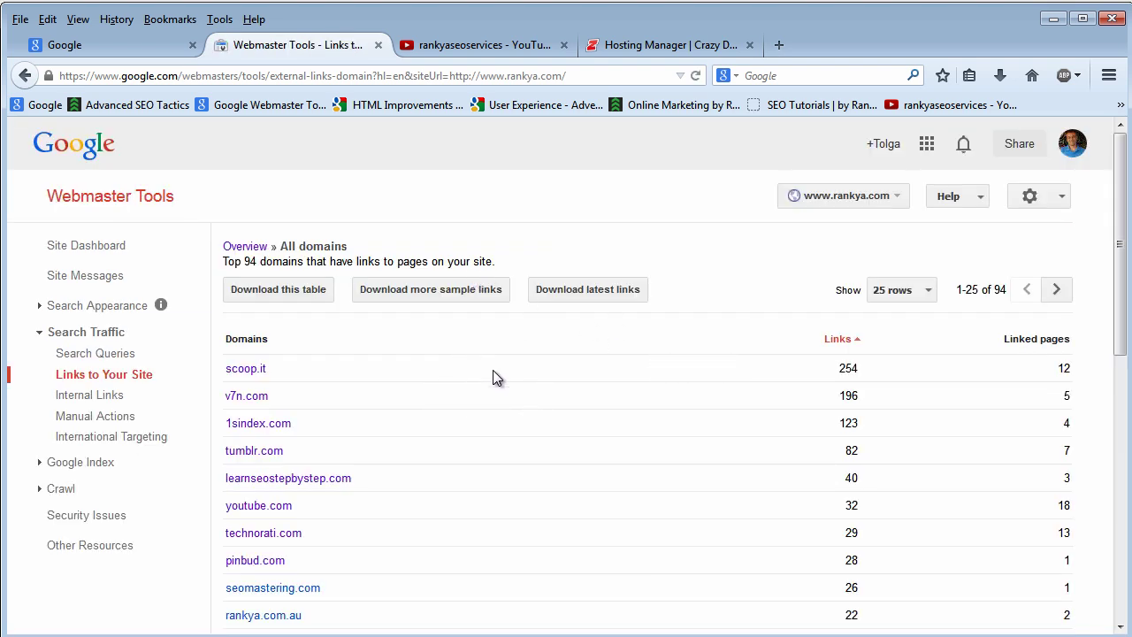
pyautogui.scroll(-6, 492, 415)
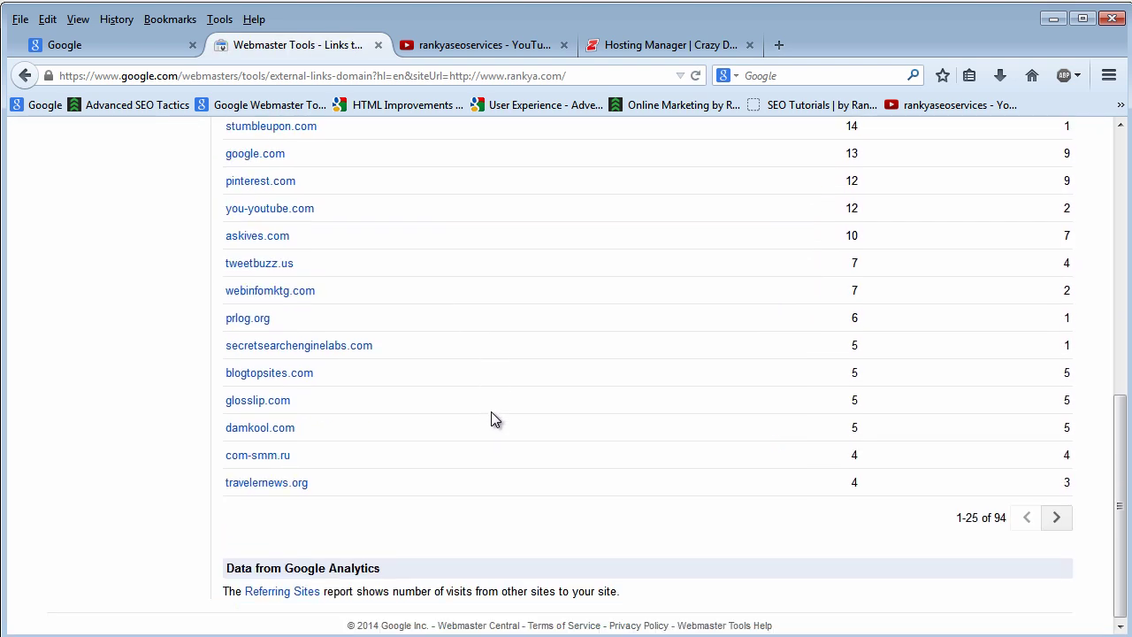
pyautogui.scroll(6, 491, 412)
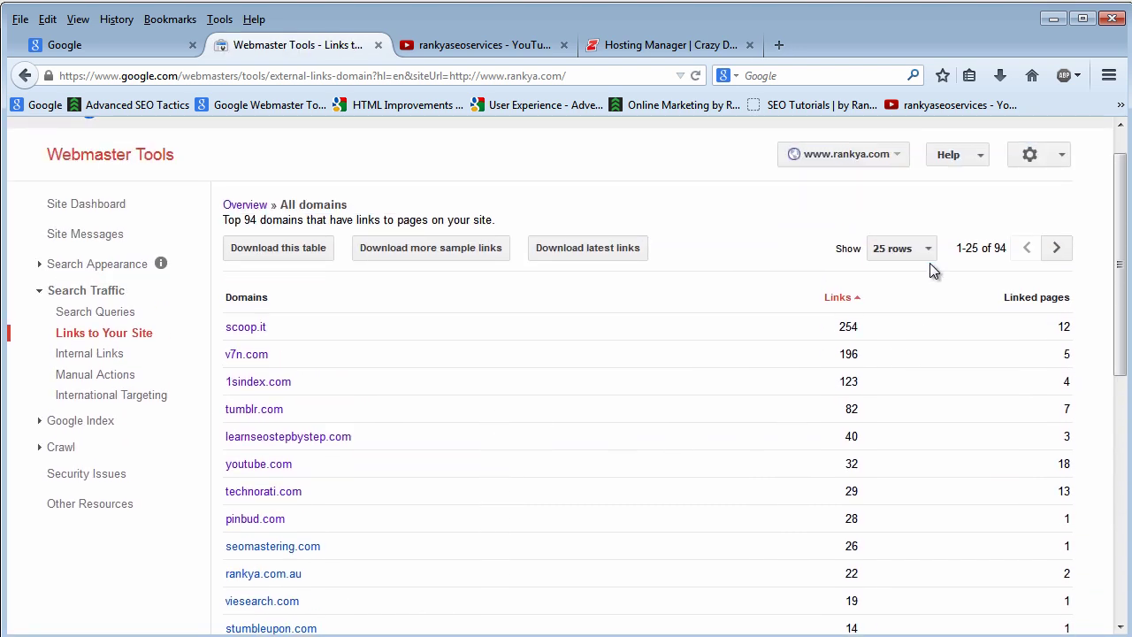
# Step: Show 500 rows so all 94 linking domains fit on one page, and scroll through them
pyautogui.click(924, 252)
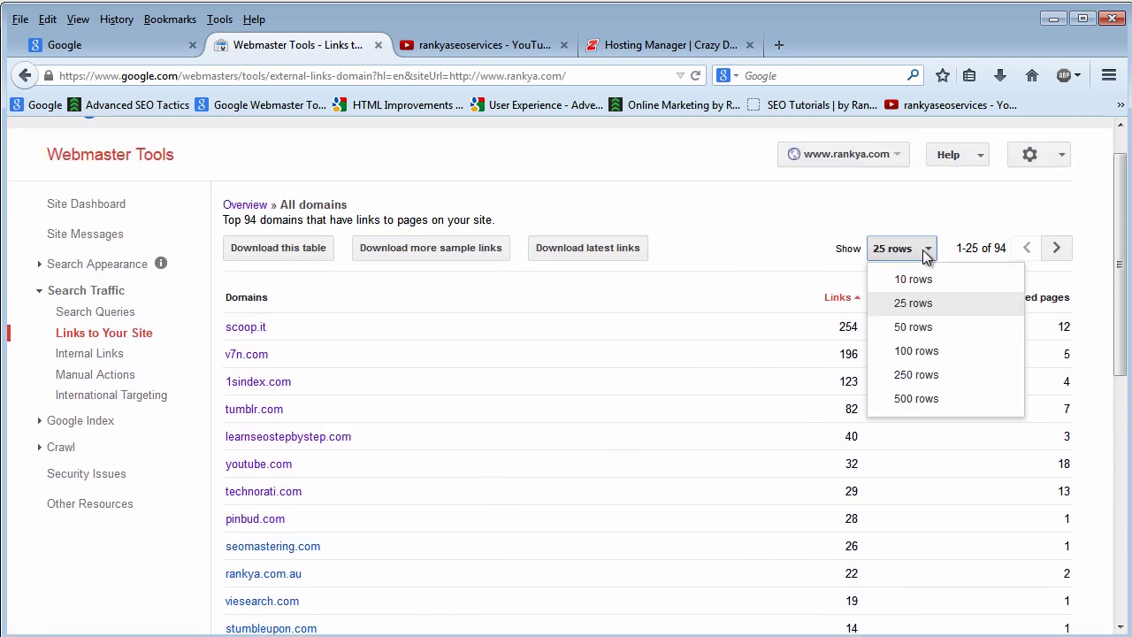
pyautogui.click(911, 400)
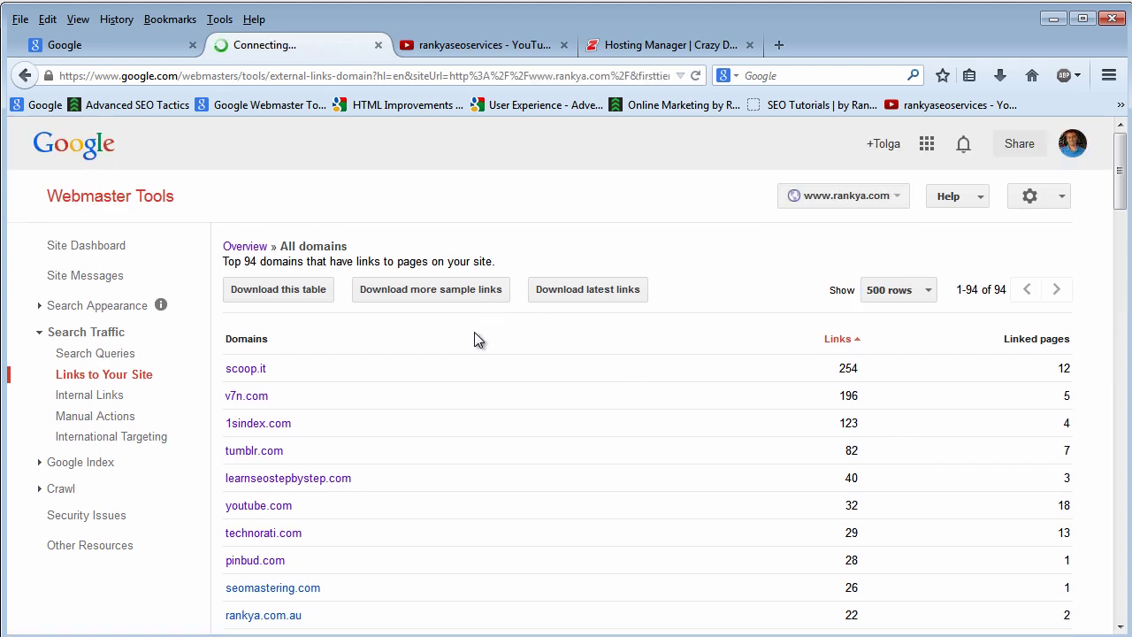
pyautogui.scroll(-10, 467, 349)
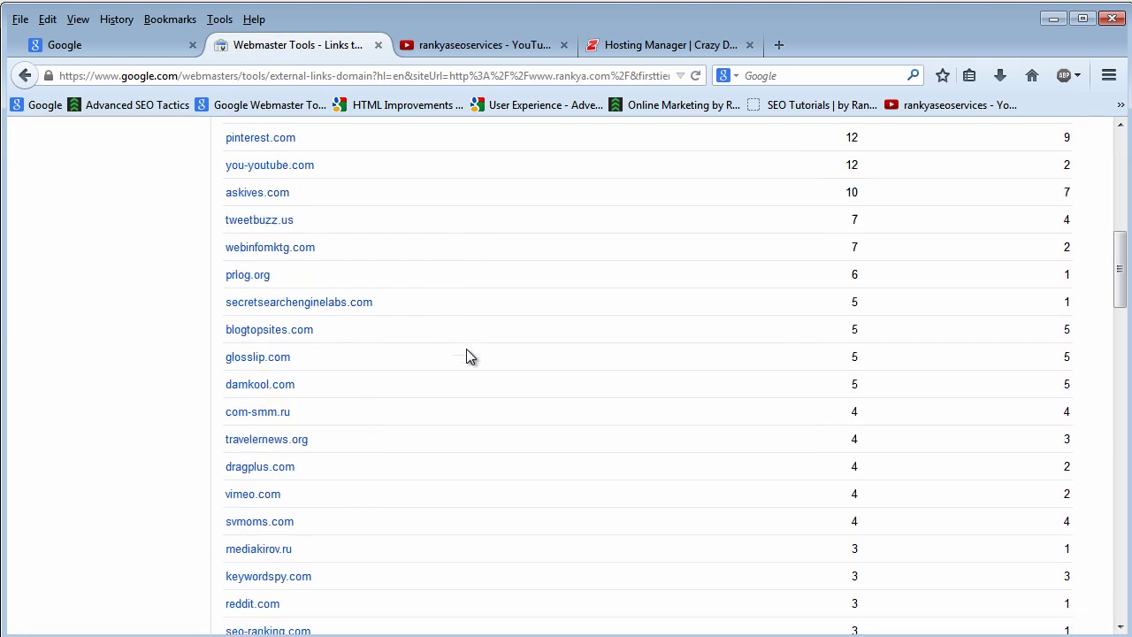
pyautogui.scroll(-15, 466, 352)
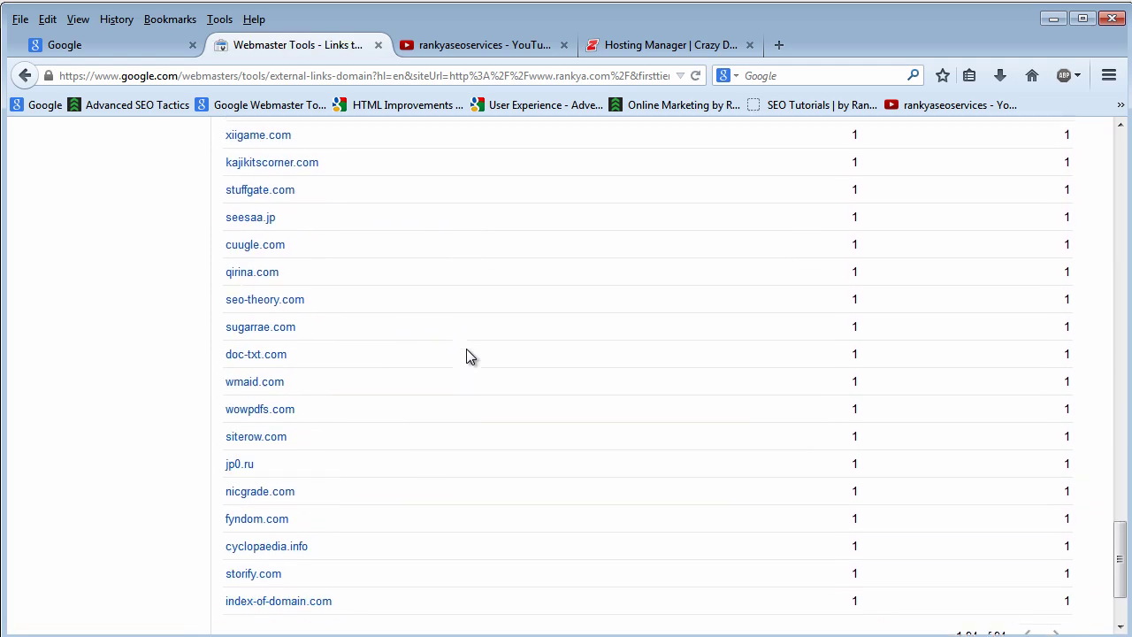
pyautogui.scroll(10, 466, 352)
pyautogui.scroll(15, 466, 348)
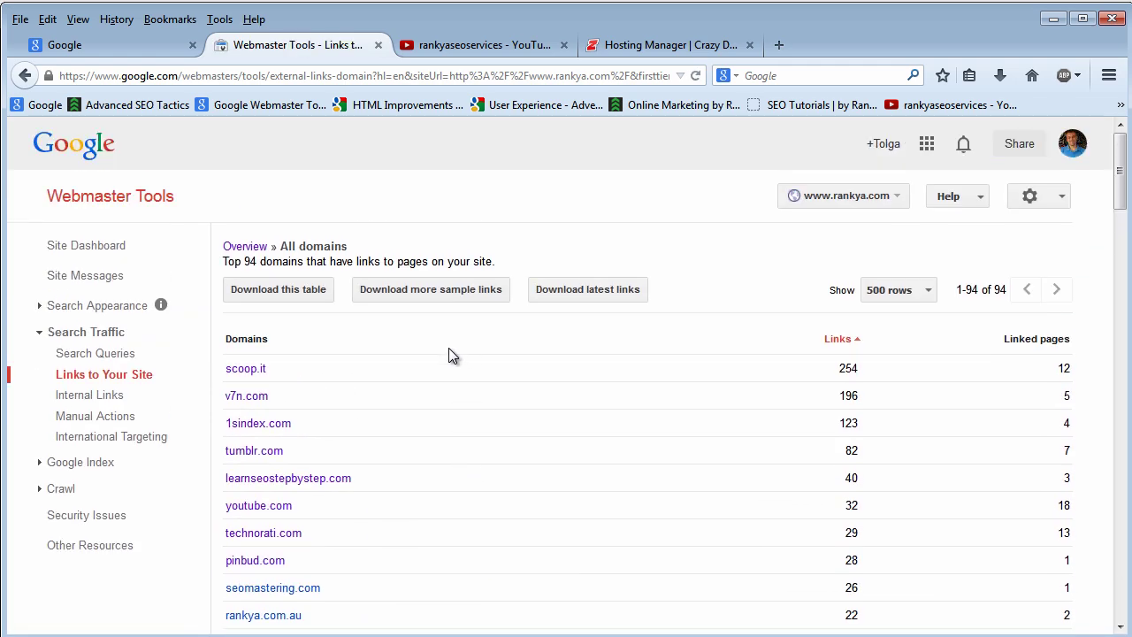
pyautogui.scroll(-2, 449, 347)
pyautogui.scroll(-2, 448, 348)
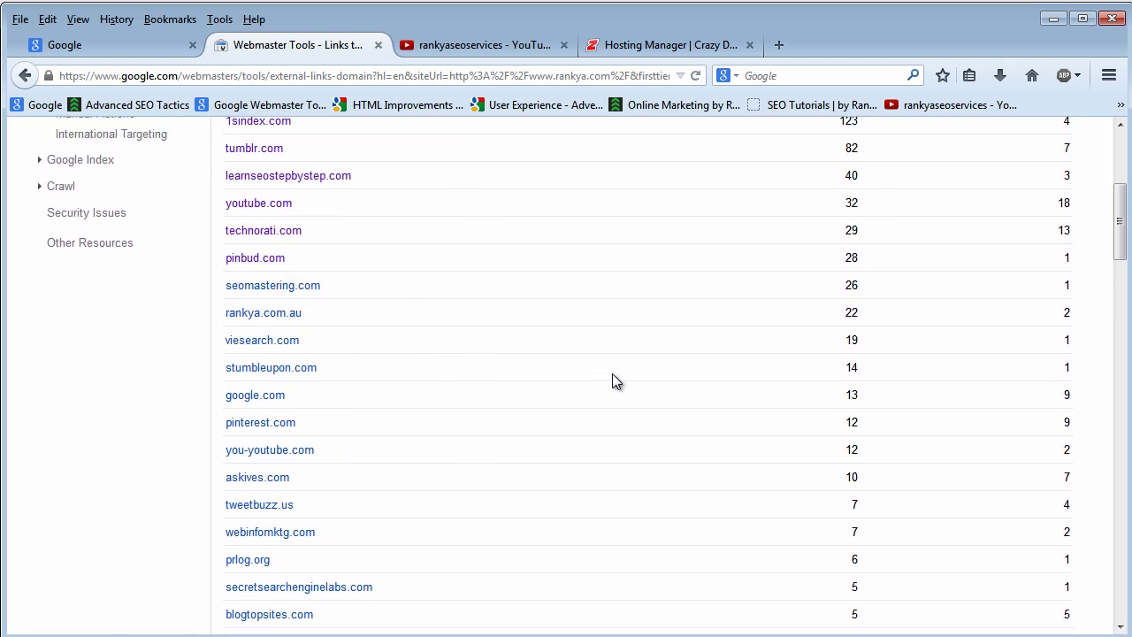
pyautogui.scroll(2, 523, 393)
pyautogui.scroll(2, 524, 393)
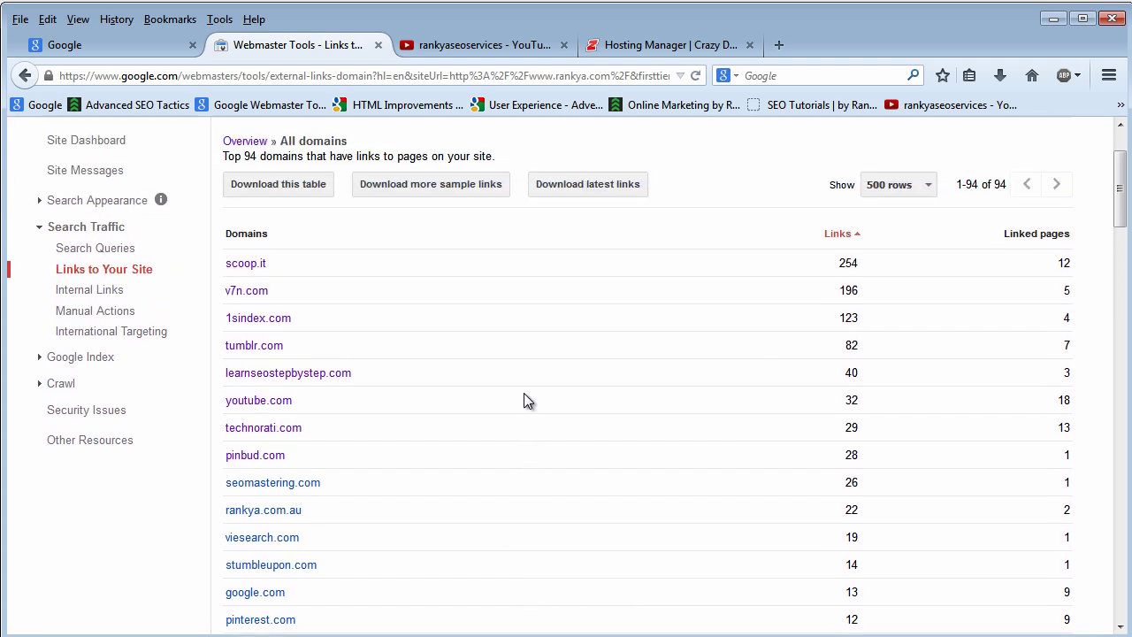
pyautogui.scroll(-4, 516, 379)
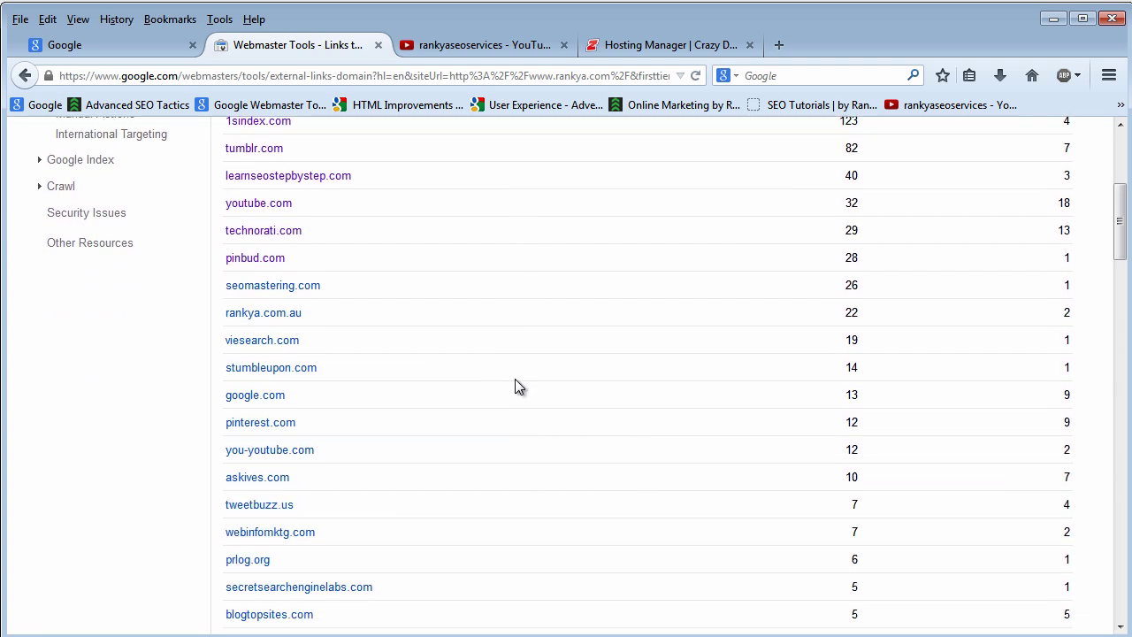
# Step: Open stumbleupon.com's link details and list its links pointing to the homepage
pyautogui.click(268, 379)
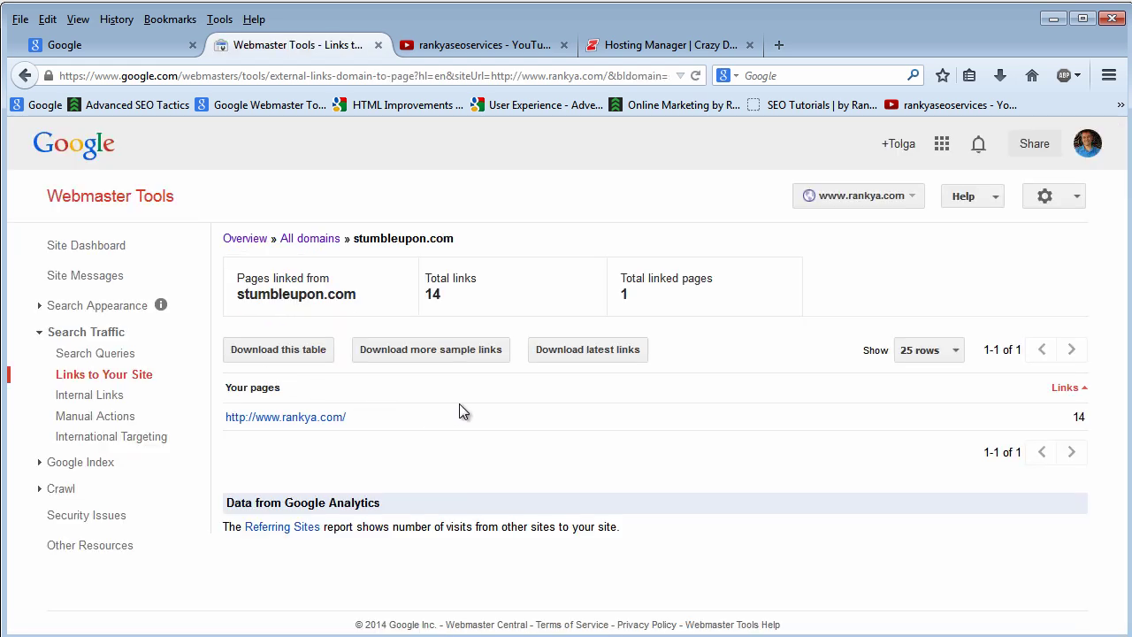
pyautogui.moveTo(429, 280); pyautogui.dragTo(812, 279)
pyautogui.click(726, 285)
pyautogui.click(281, 420)
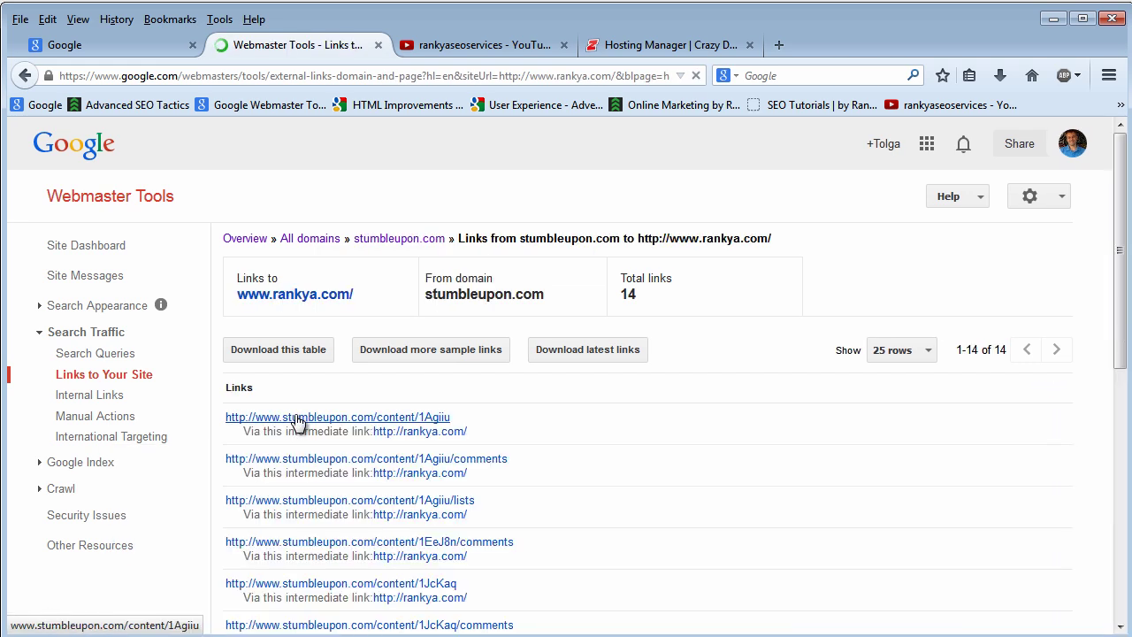
# Step: View the 1JcKaq/lists StumbleUpon page in a new tab, close it, and return to All domains
pyautogui.scroll(-5, 551, 427)
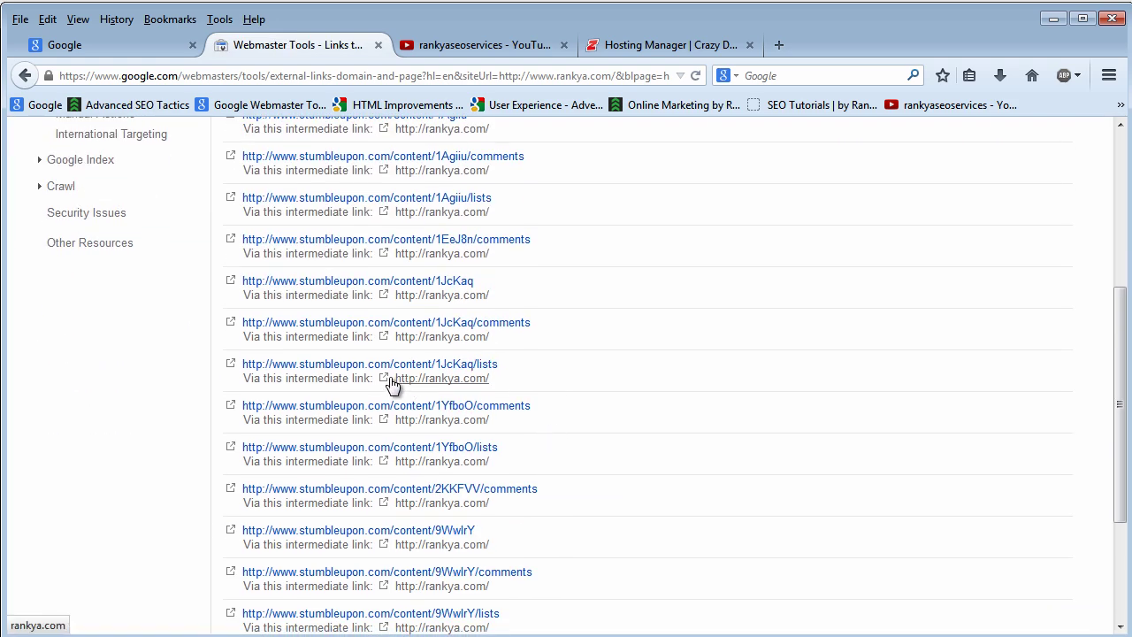
pyautogui.moveTo(381, 377)
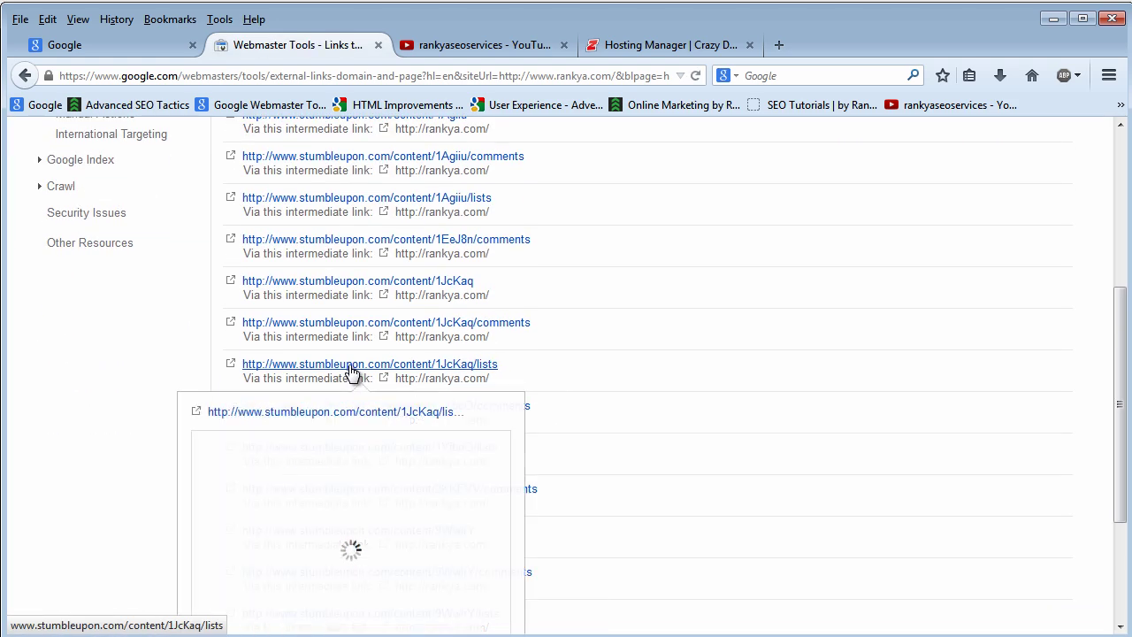
pyautogui.click(351, 372)
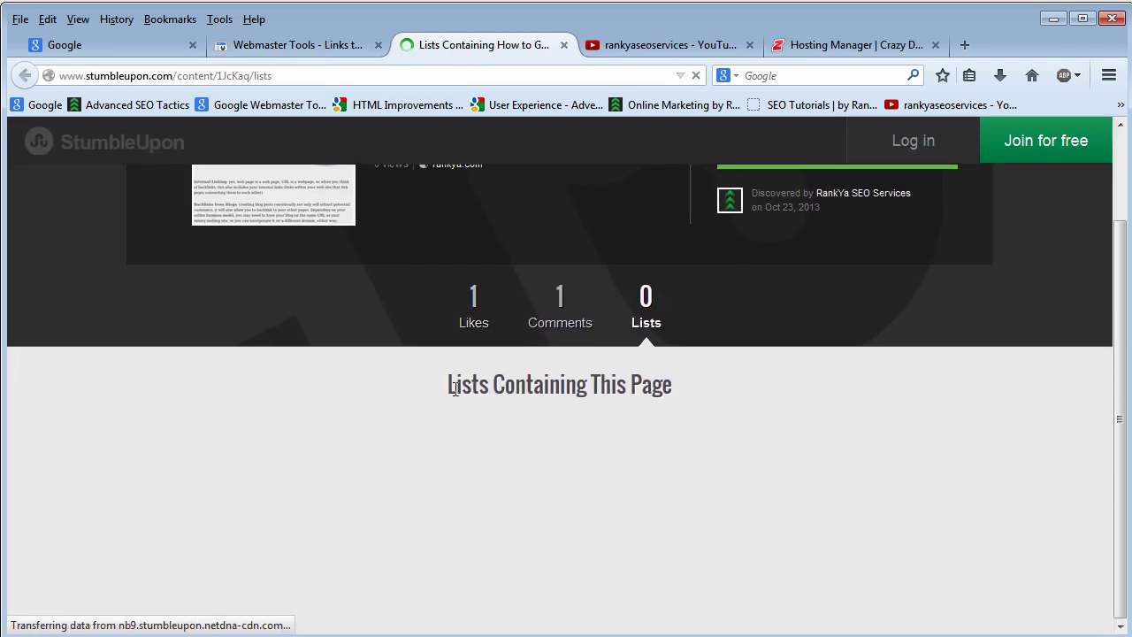
pyautogui.click(565, 47)
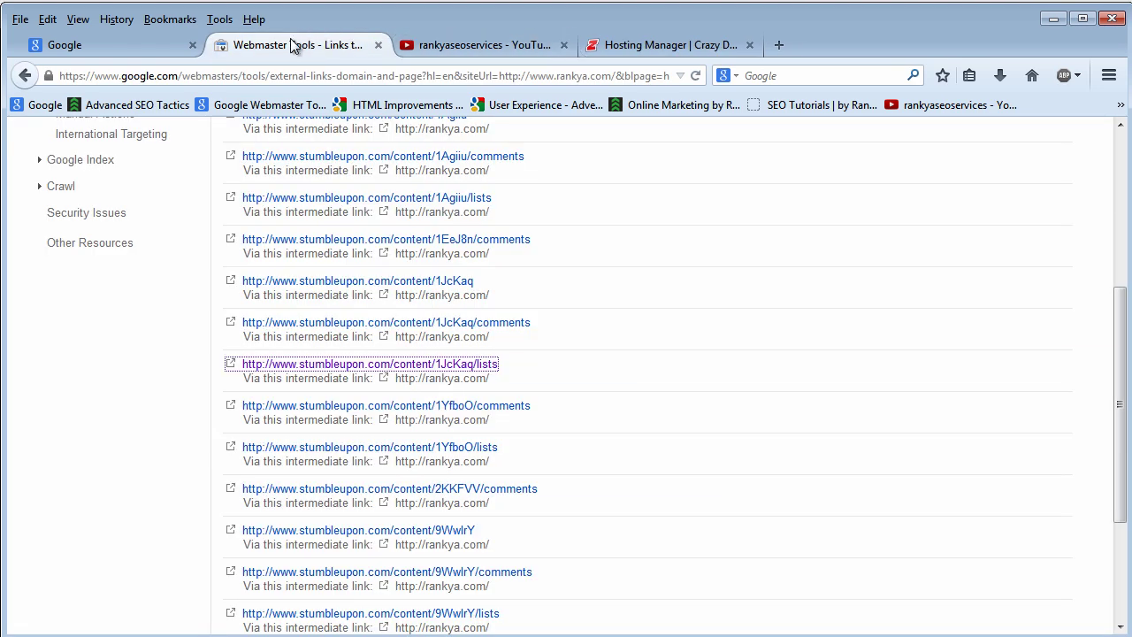
pyautogui.scroll(4, 522, 352)
pyautogui.scroll(1, 521, 352)
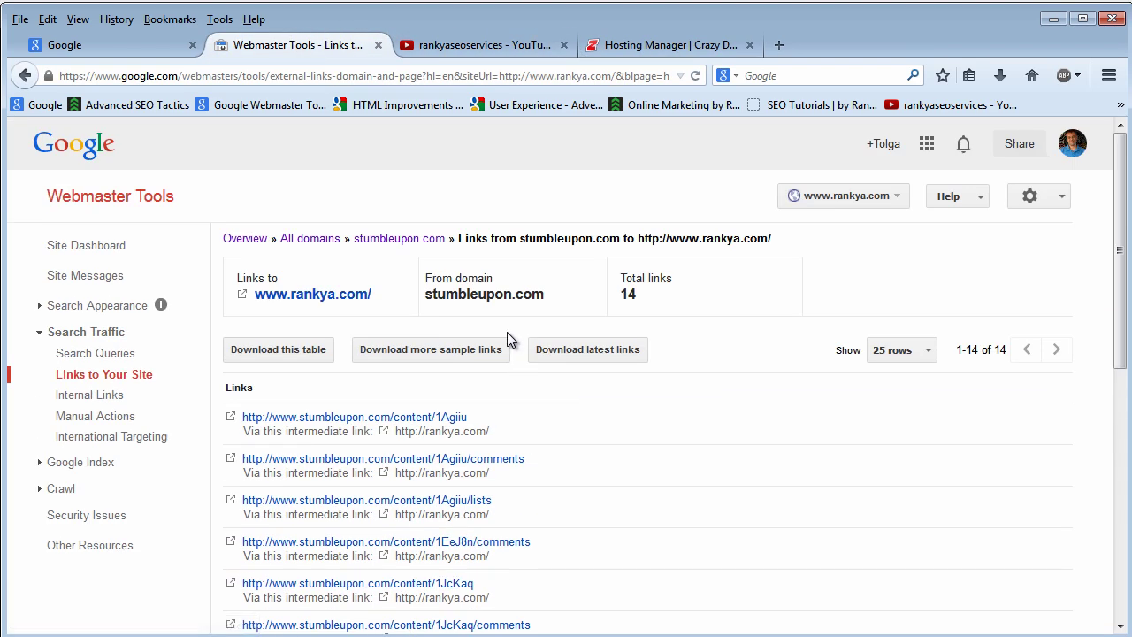
pyautogui.click(299, 240)
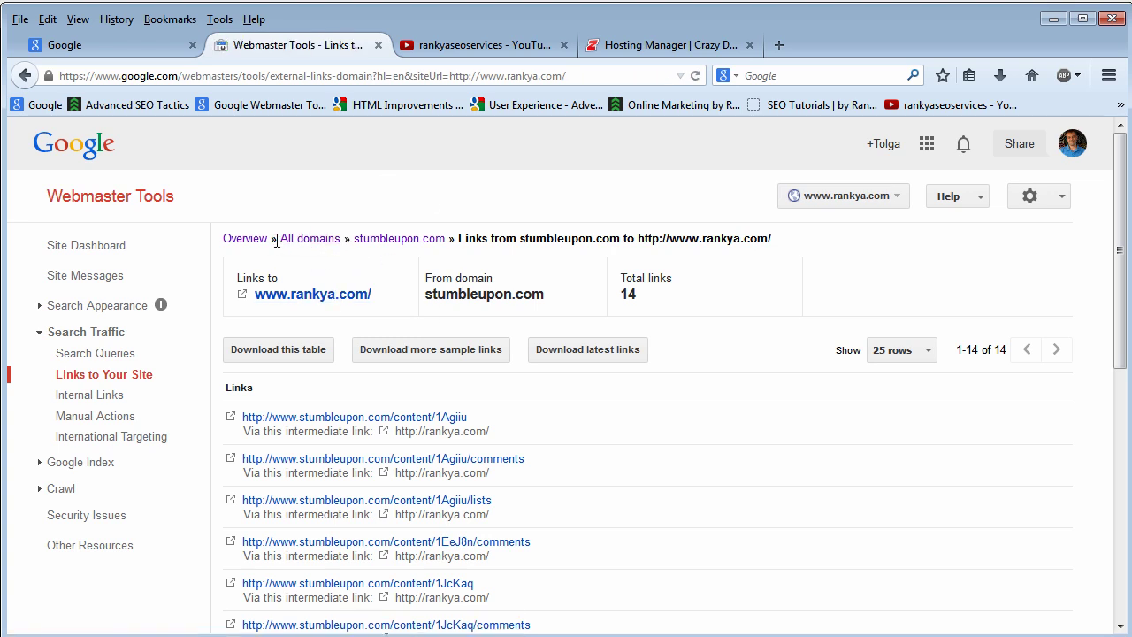
# Step: Scroll through the All domains table of 94 linking domains, led by scoop.it
pyautogui.scroll(-2, 457, 359)
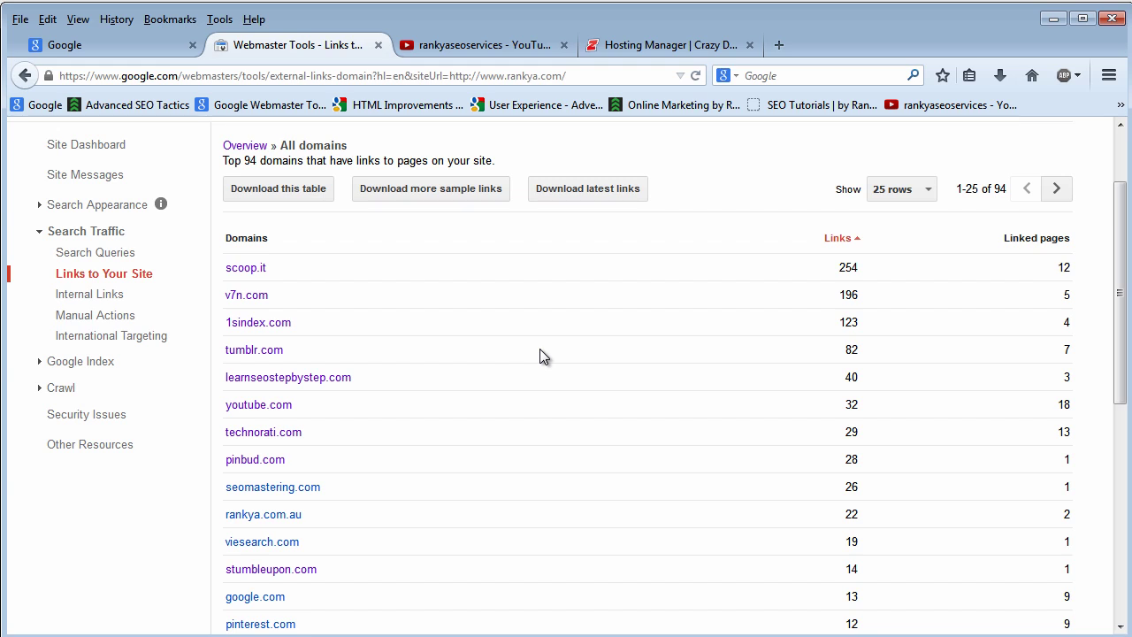
pyautogui.scroll(2, 540, 354)
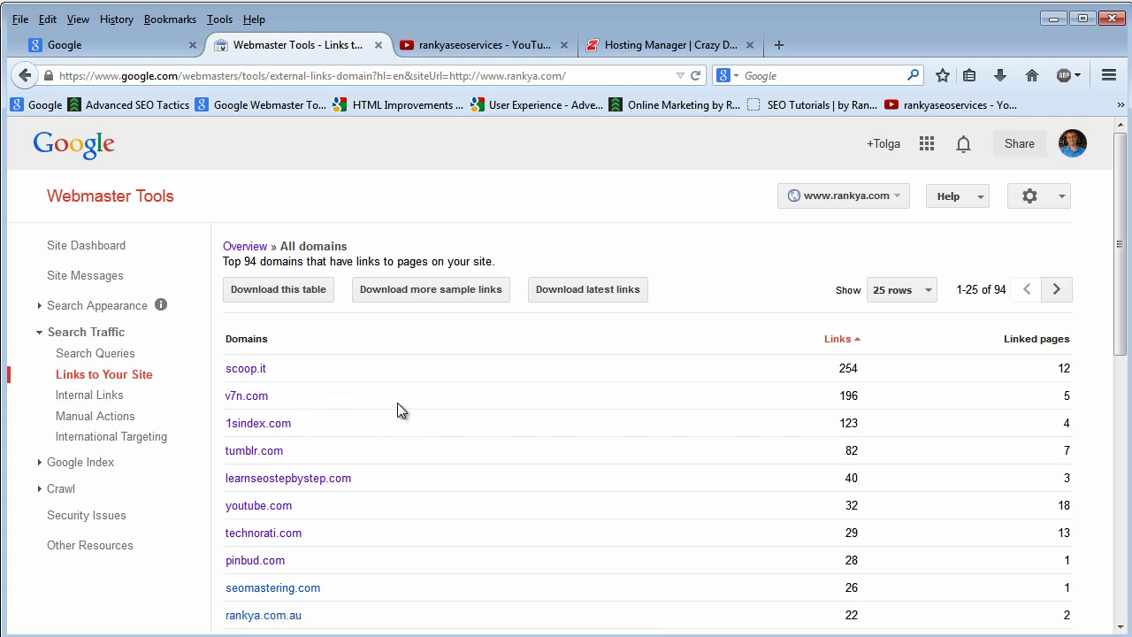
pyautogui.scroll(-2, 398, 409)
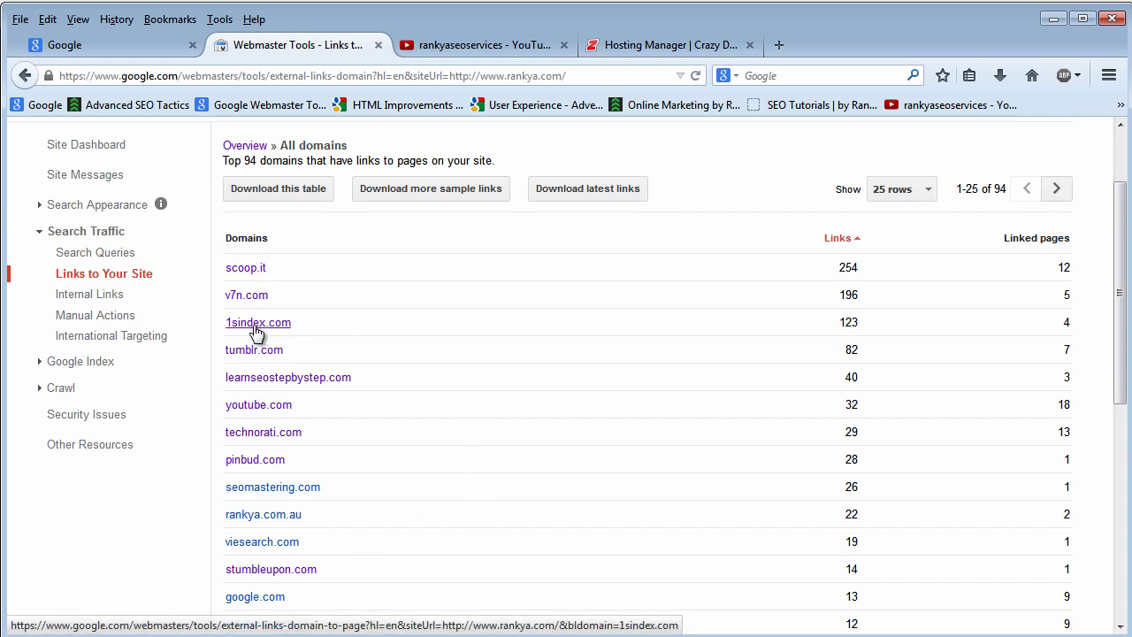
pyautogui.moveTo(292, 328)
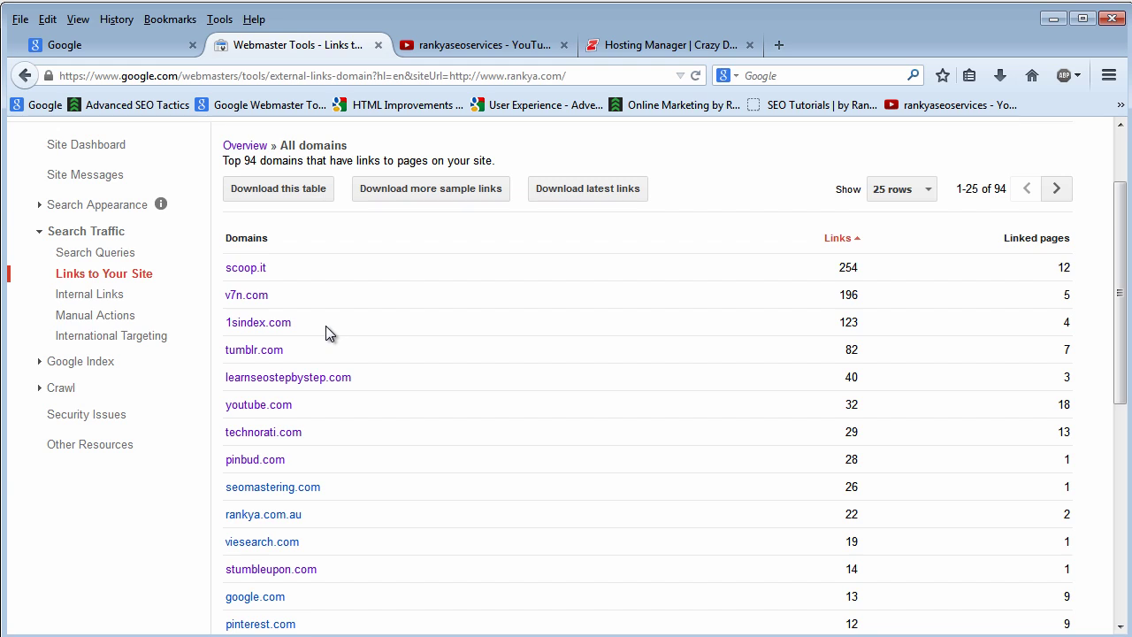
# Step: Open 1sindex.com's link details and list its links to the why-you-must-search-engine-optimize page
pyautogui.click(263, 326)
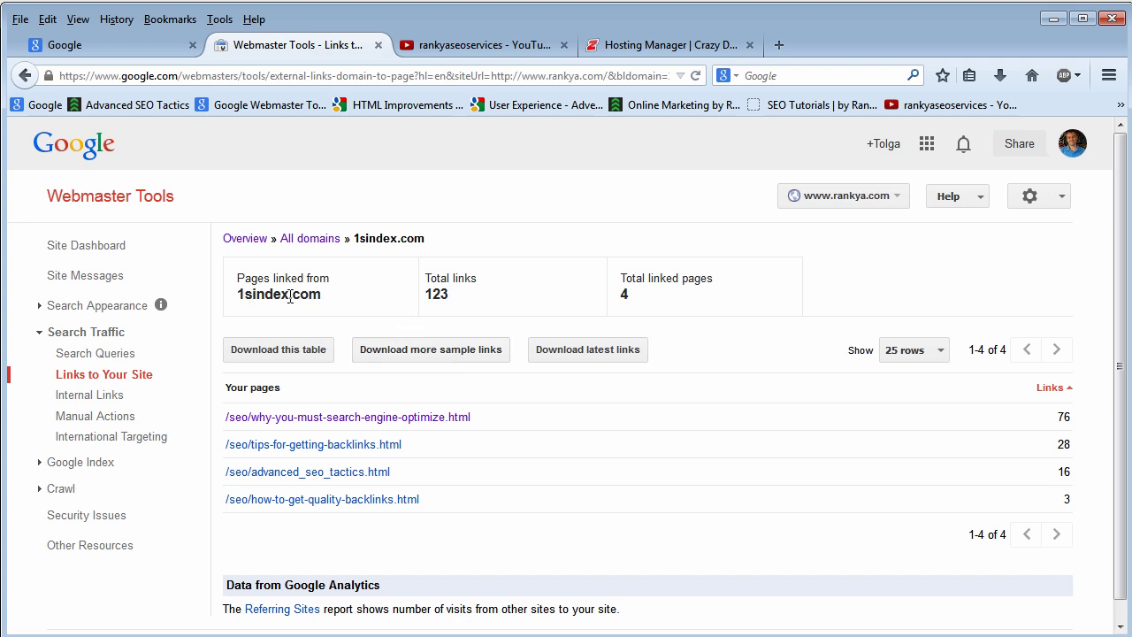
pyautogui.moveTo(244, 297); pyautogui.dragTo(337, 301)
pyautogui.click(337, 300)
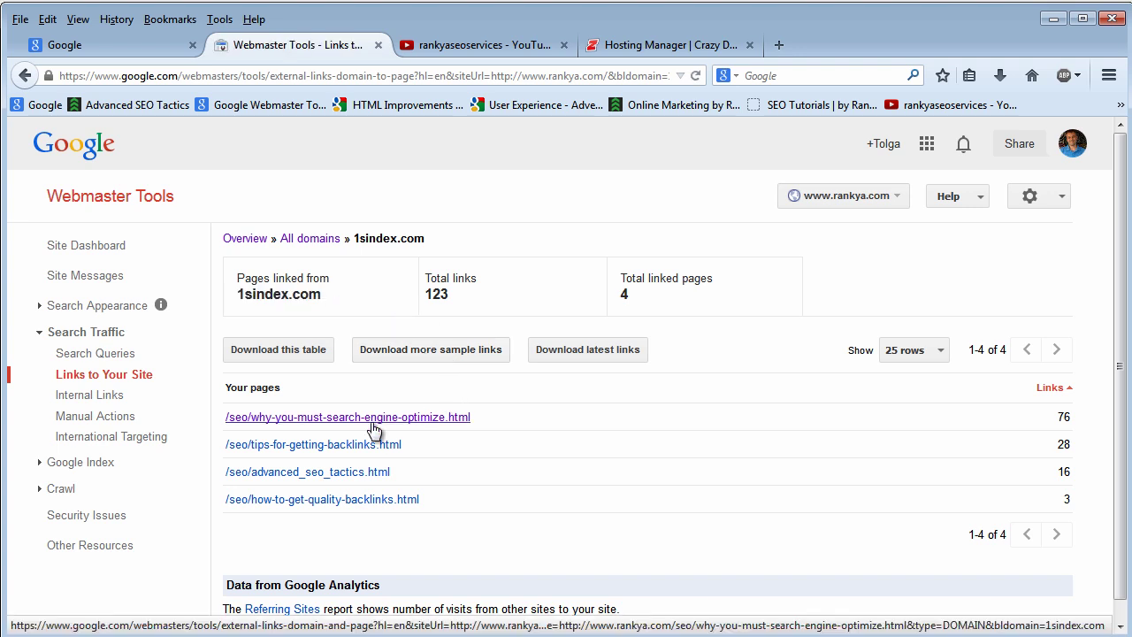
pyautogui.moveTo(373, 429)
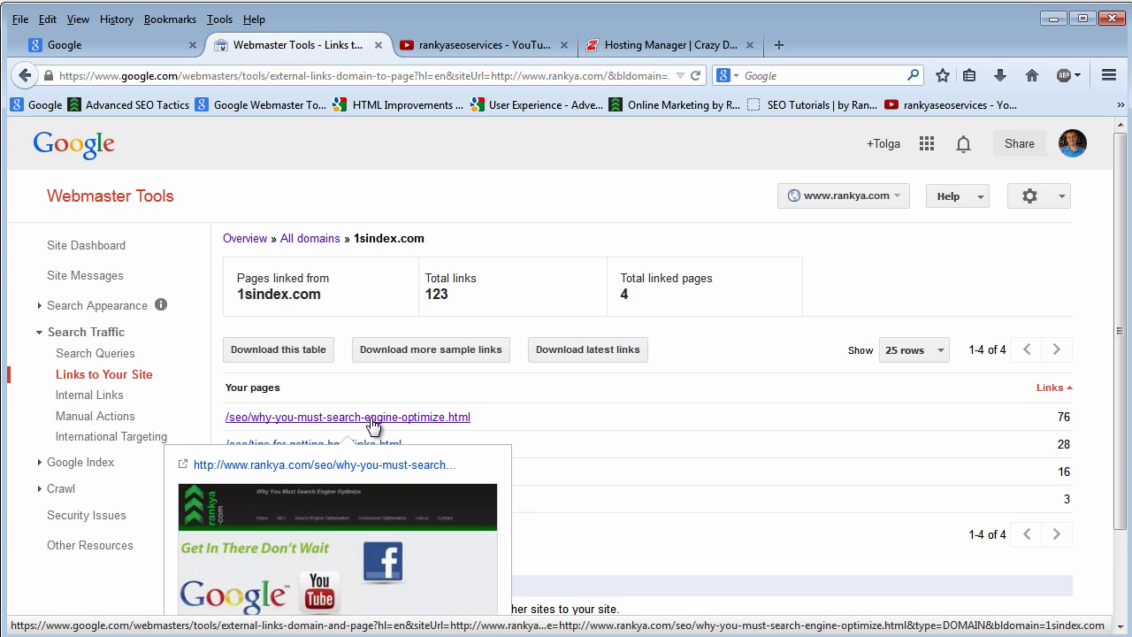
pyautogui.click(372, 420)
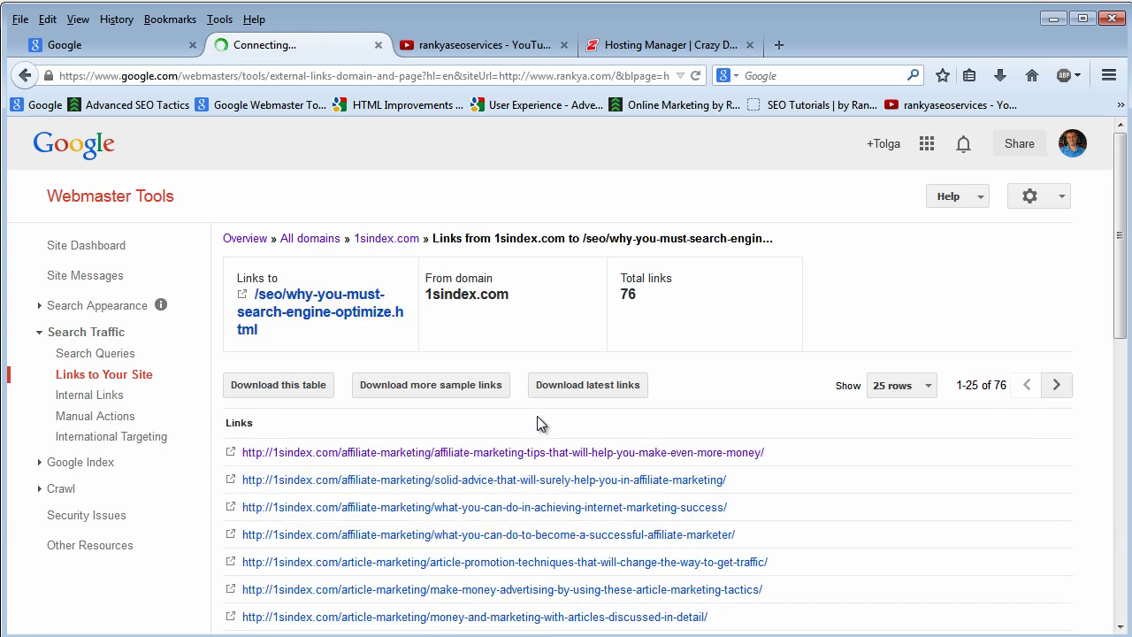
# Step: Open the money-and-marketing article from the 1sindex.com Links list in a new tab
pyautogui.scroll(-5, 486, 464)
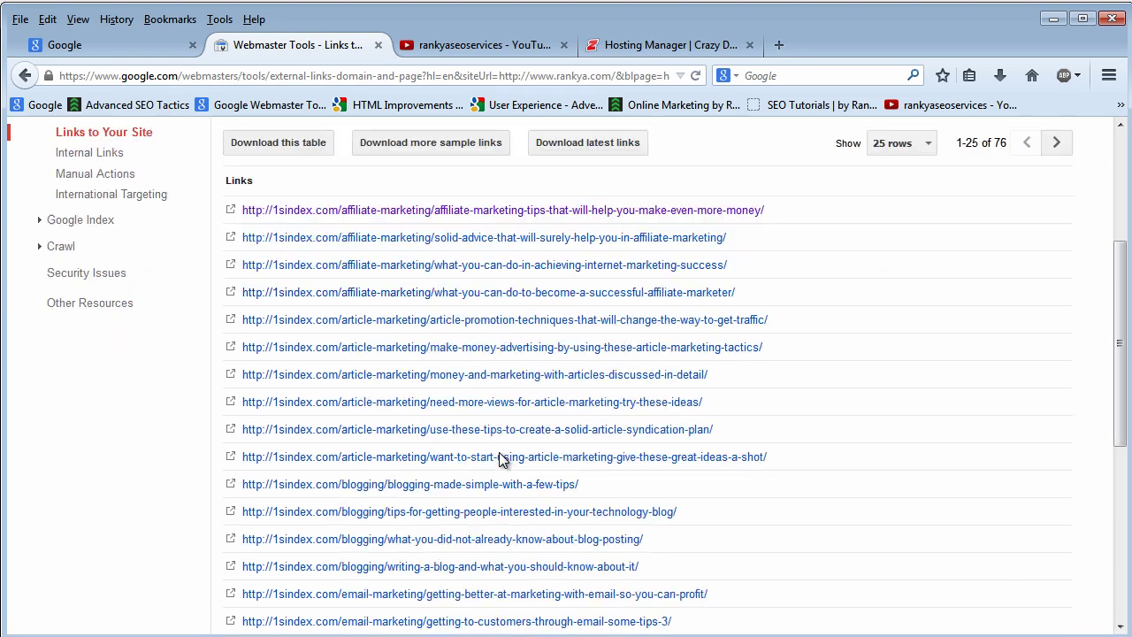
pyautogui.scroll(-8, 499, 460)
pyautogui.click(674, 466)
pyautogui.scroll(8, 681, 468)
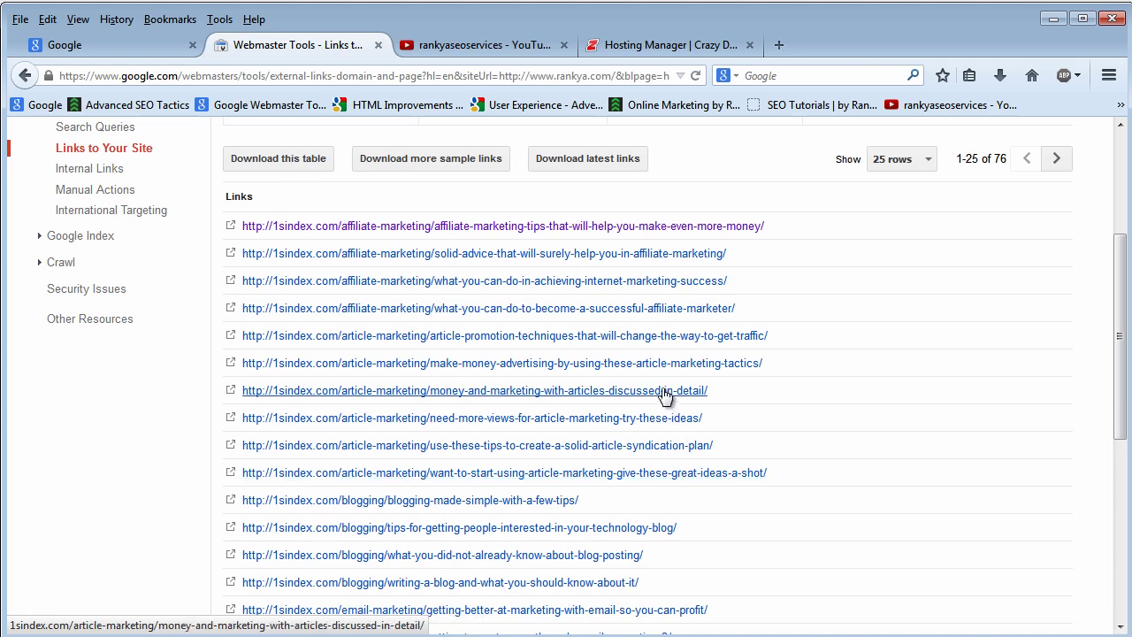
pyautogui.click(645, 392)
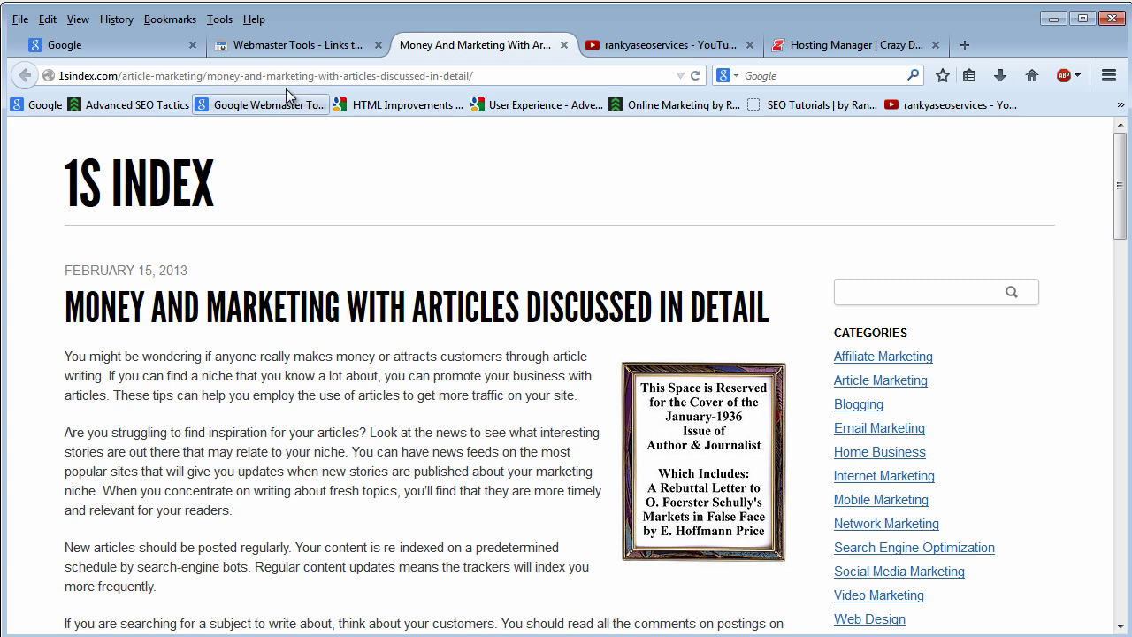
# Step: Alternate between the money-and-marketing article and the 1sindex.com links list, ending on Webmaster Tools
pyautogui.click(273, 46)
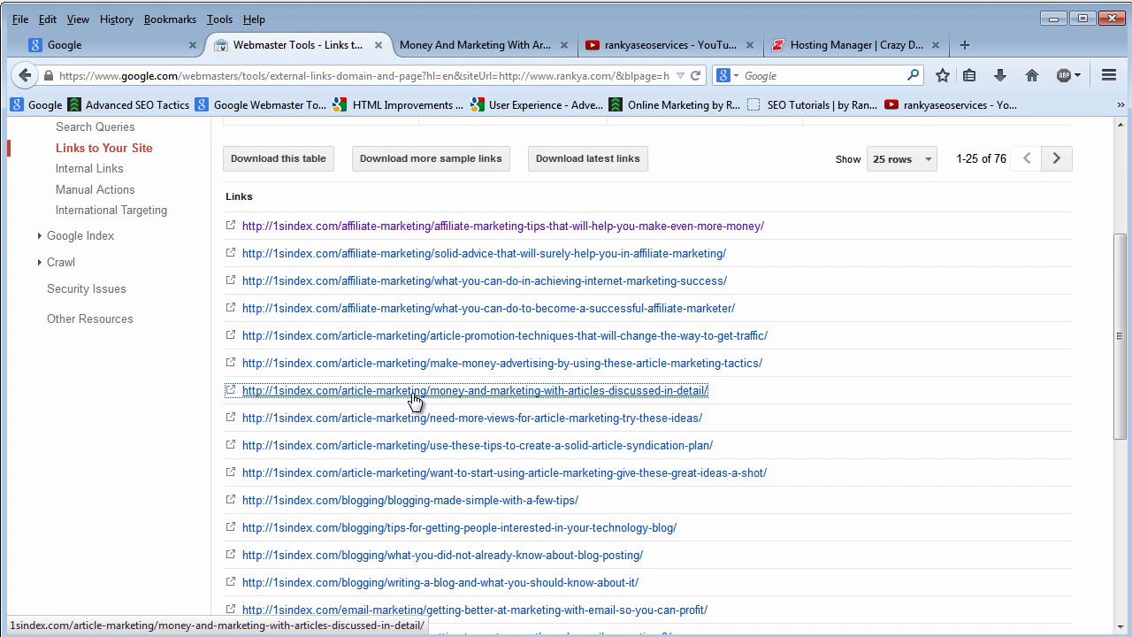
pyautogui.click(430, 44)
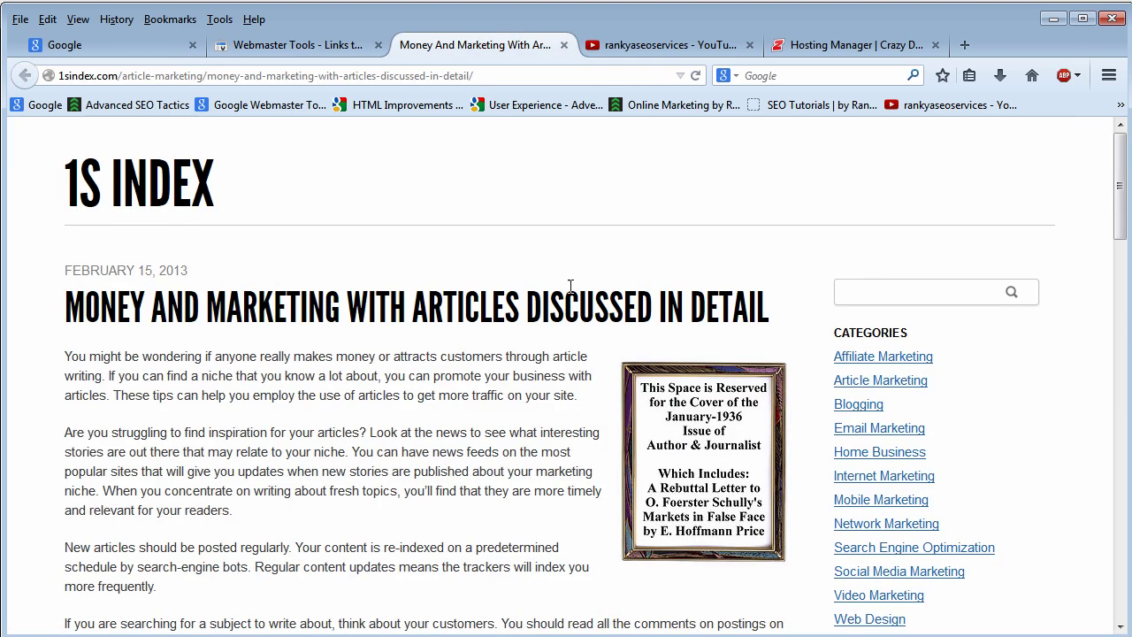
pyautogui.click(313, 46)
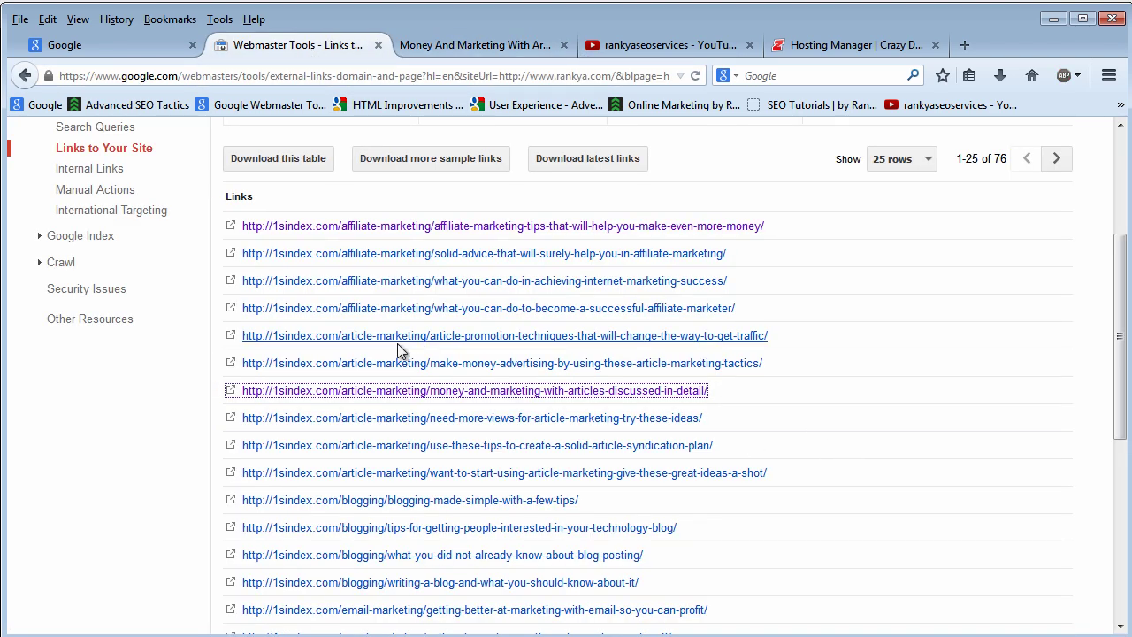
pyautogui.click(454, 49)
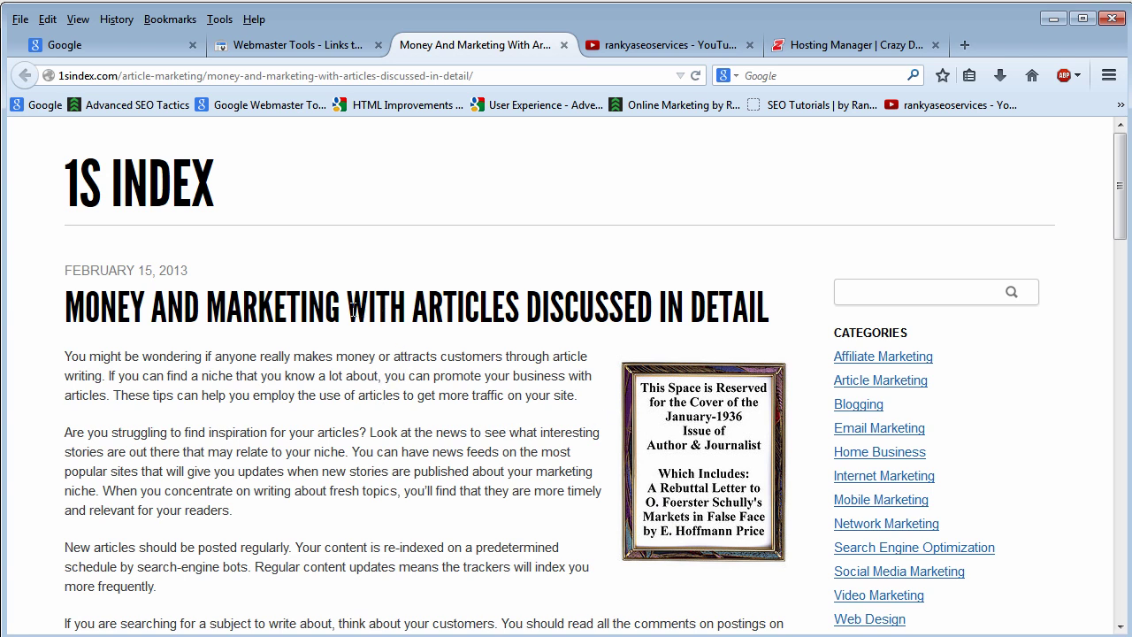
pyautogui.click(302, 49)
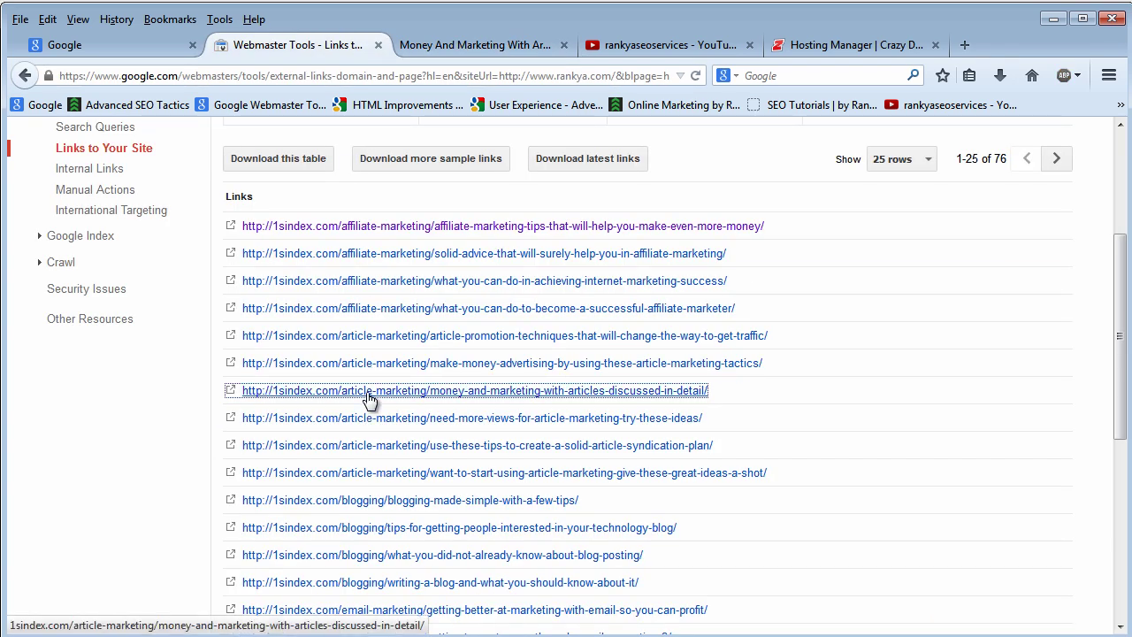
pyautogui.click(475, 45)
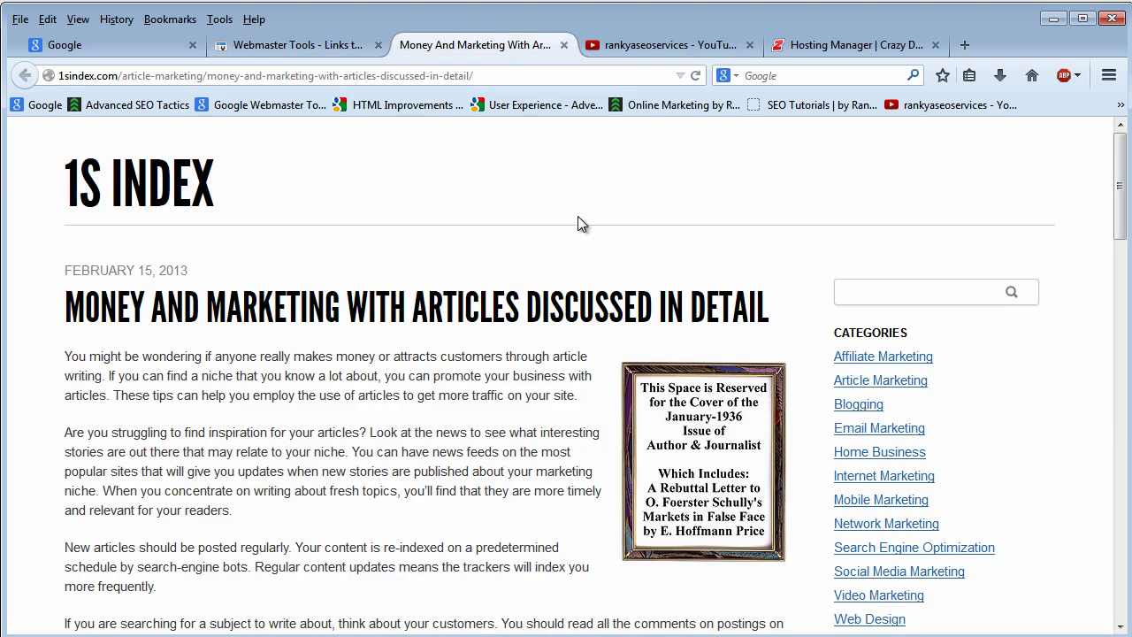
pyautogui.click(283, 44)
# Step: Return to the All domains table of sites linking to rankya.com
pyautogui.scroll(3, 348, 346)
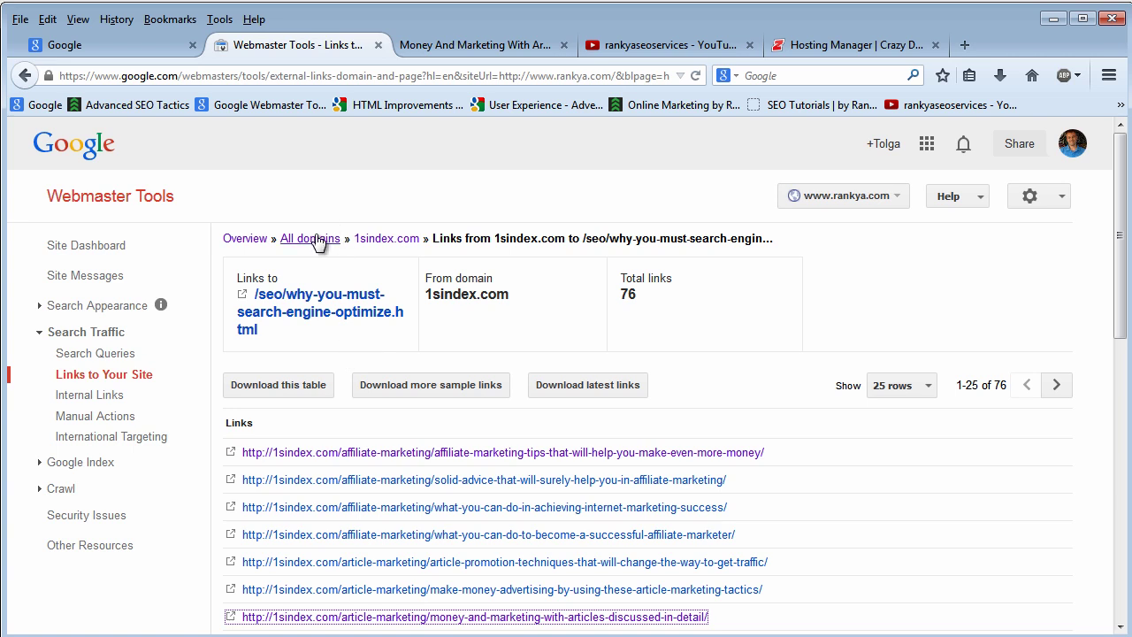
pyautogui.click(396, 318)
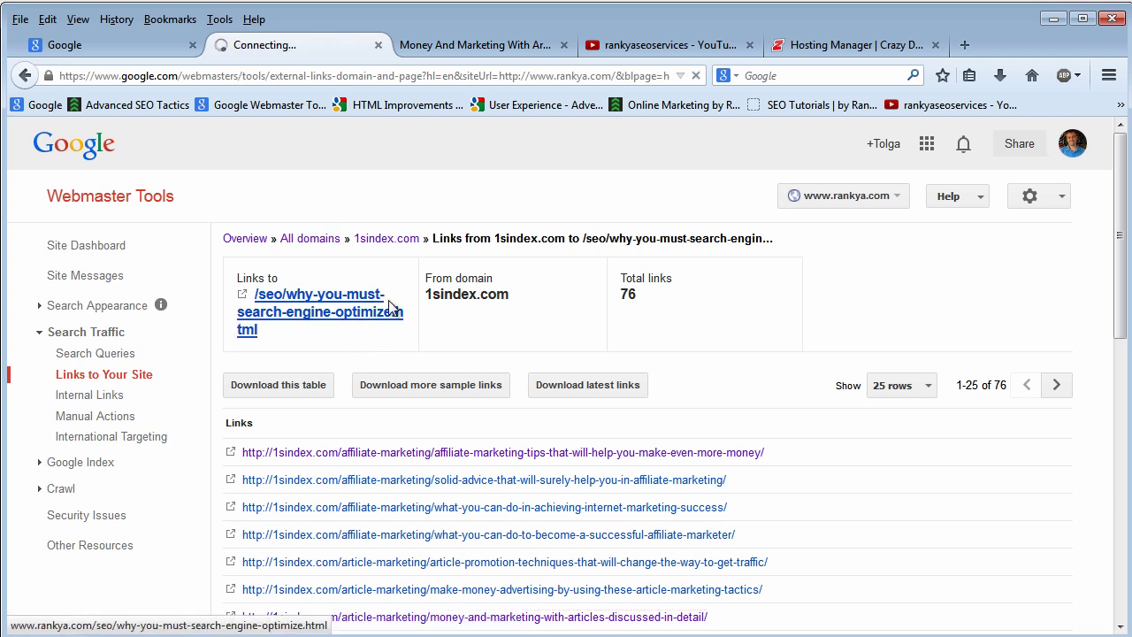
pyautogui.click(137, 375)
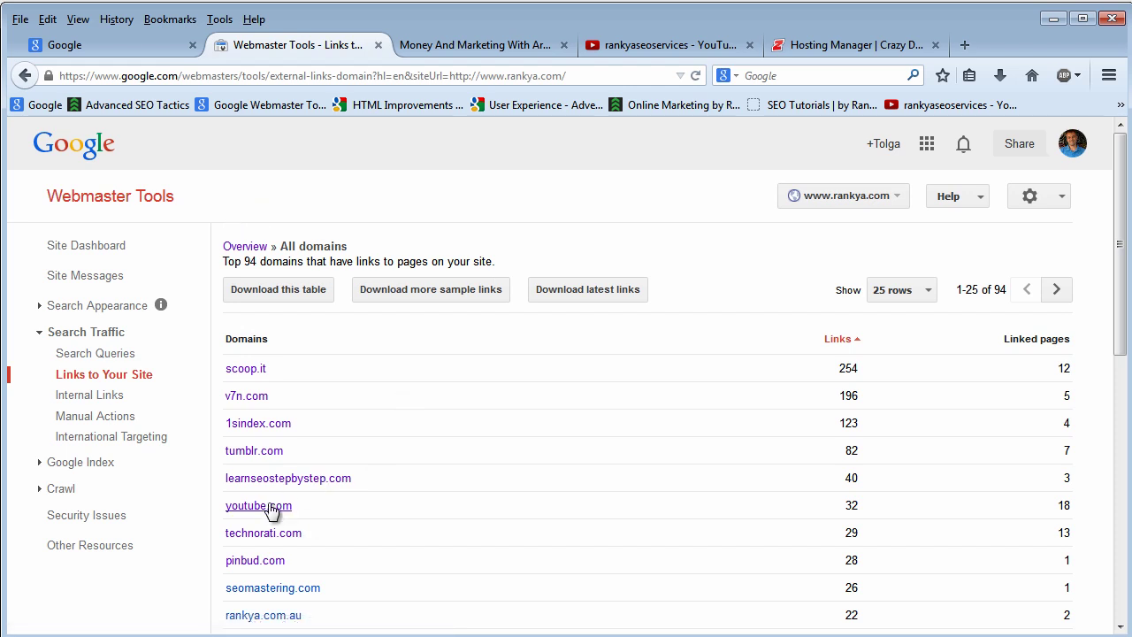
# Step: Copy the domain 1sindex.com from the linking article's web address
pyautogui.click(491, 37)
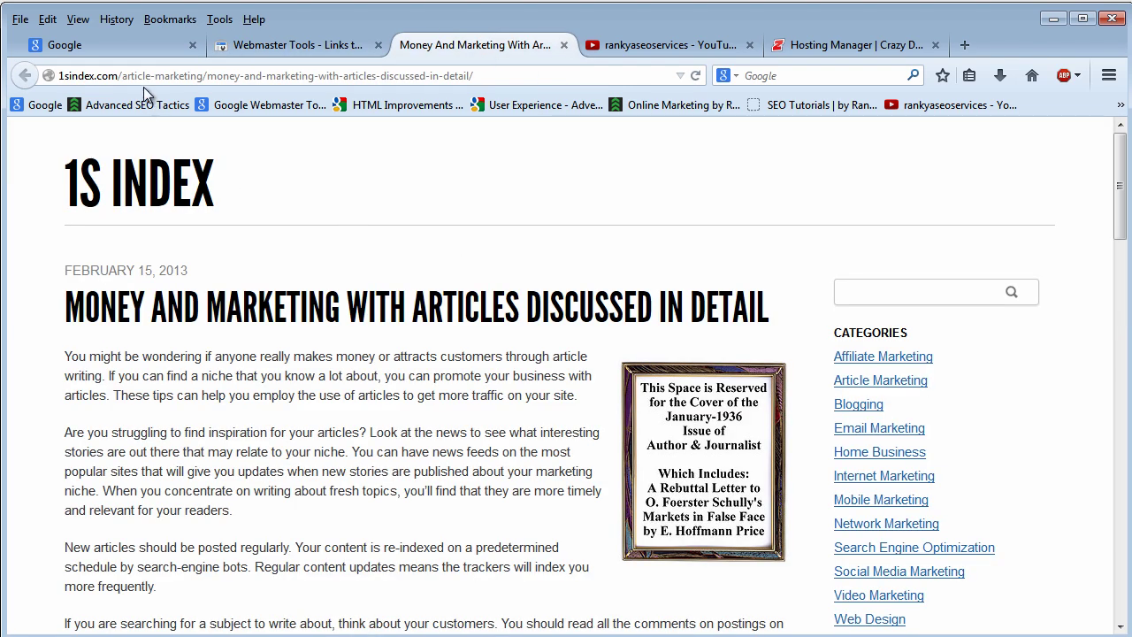
pyautogui.moveTo(119, 76); pyautogui.dragTo(57, 77)
pyautogui.rightClick(78, 79)
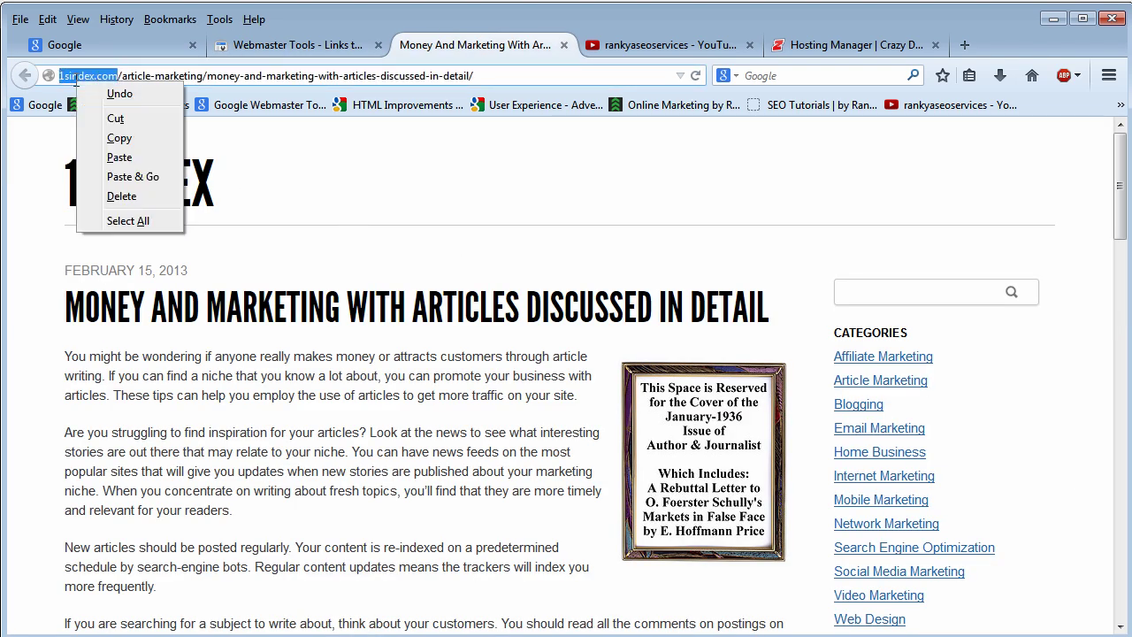
pyautogui.click(120, 140)
pyautogui.click(324, 417)
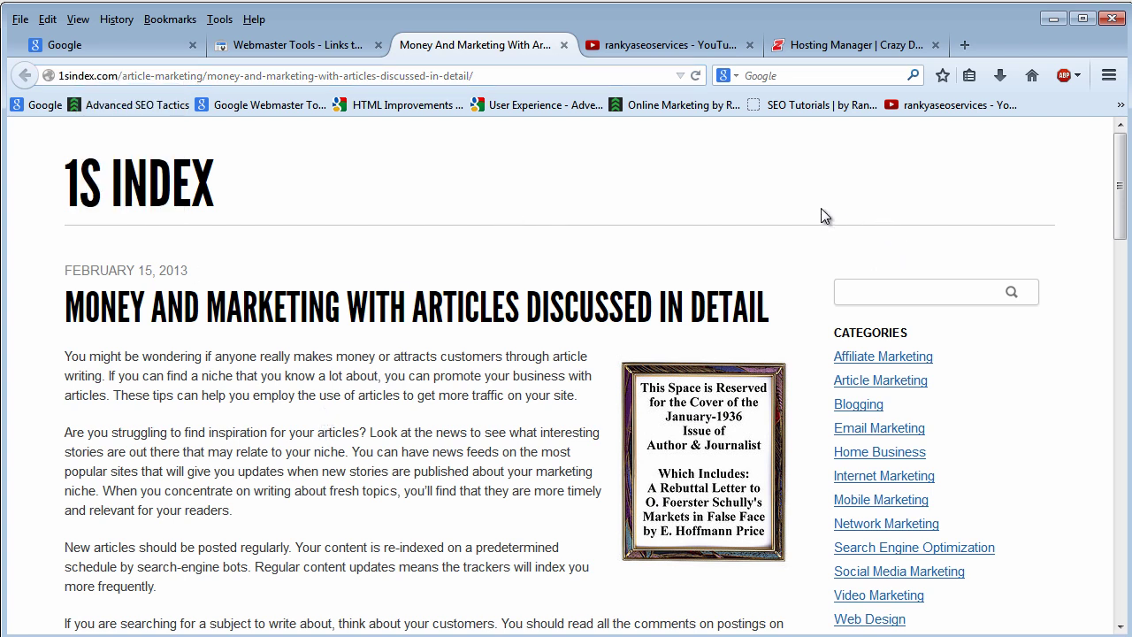
# Step: Open the IP Deny Manager under the hosting security options in Crazy Domains
pyautogui.click(817, 46)
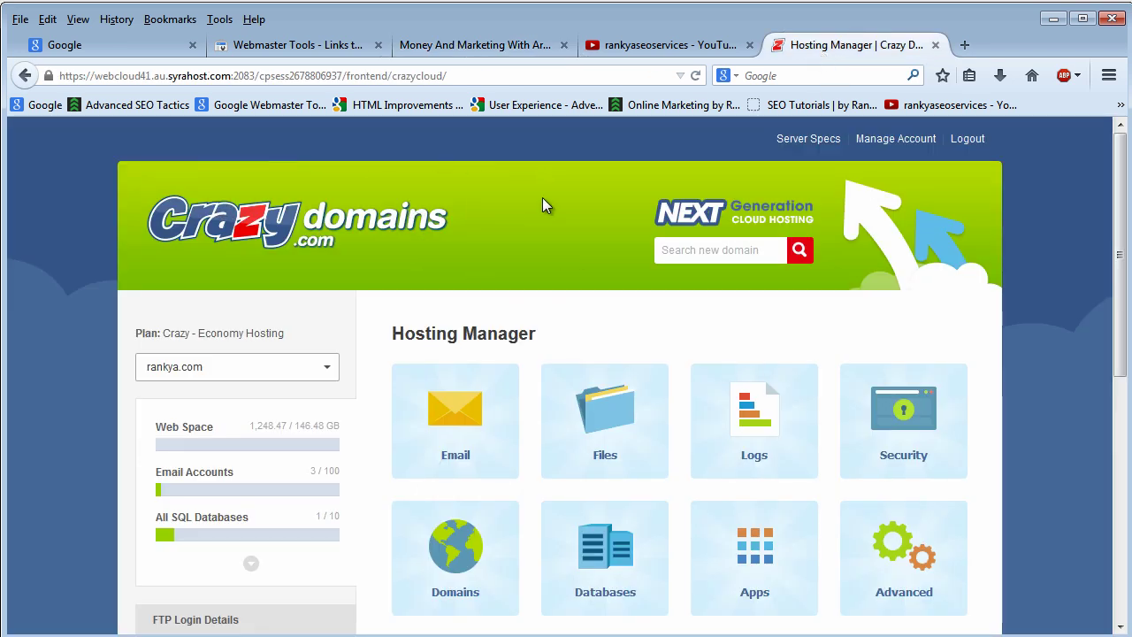
pyautogui.click(895, 439)
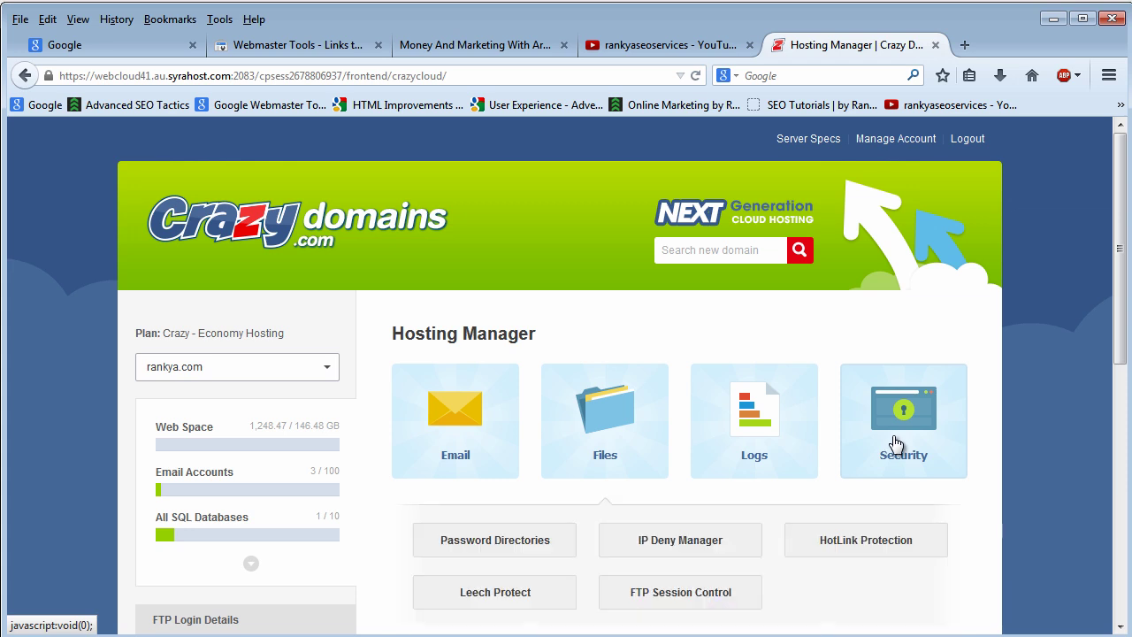
pyautogui.click(655, 542)
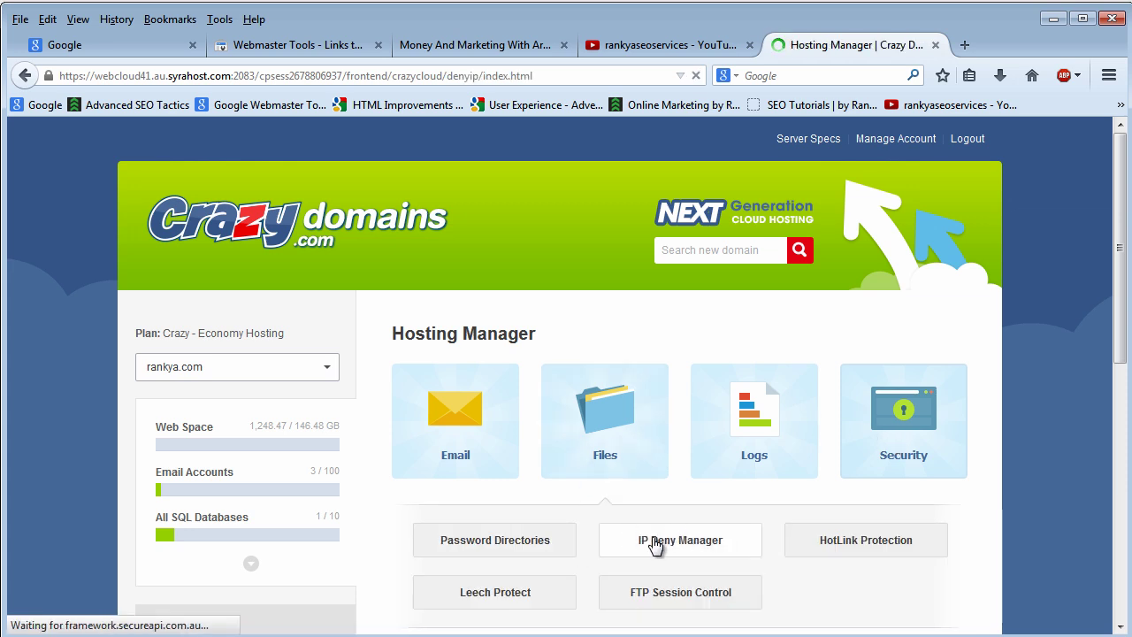
pyautogui.scroll(-2, 624, 521)
pyautogui.rightClick(548, 489)
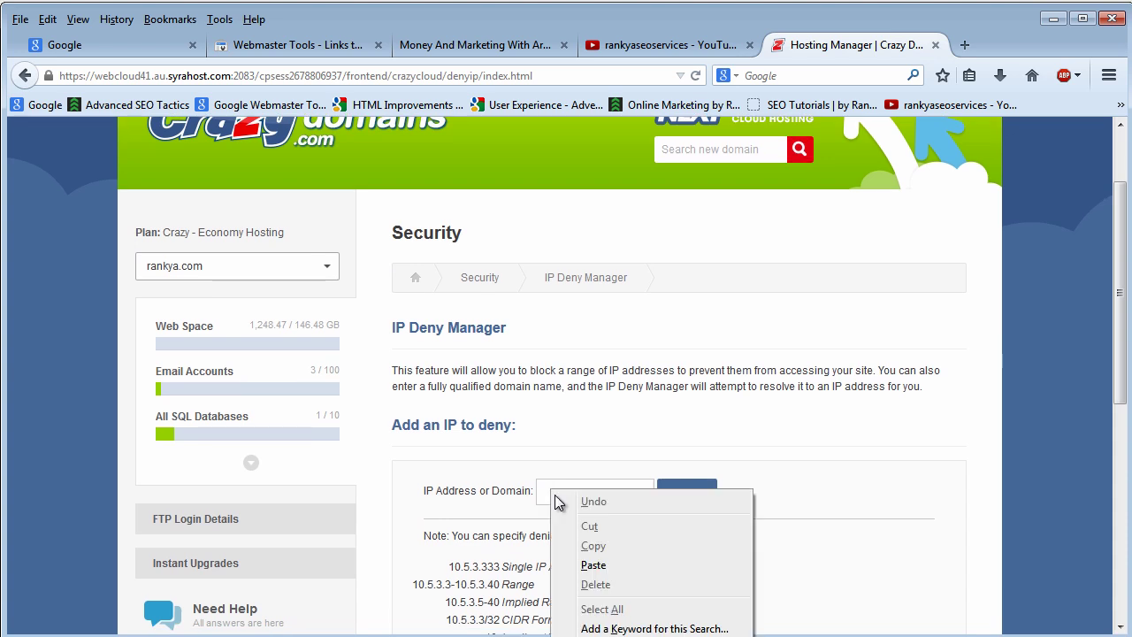
pyautogui.click(593, 565)
pyautogui.moveTo(568, 492); pyautogui.dragTo(484, 500)
pyautogui.press('BackSpace')
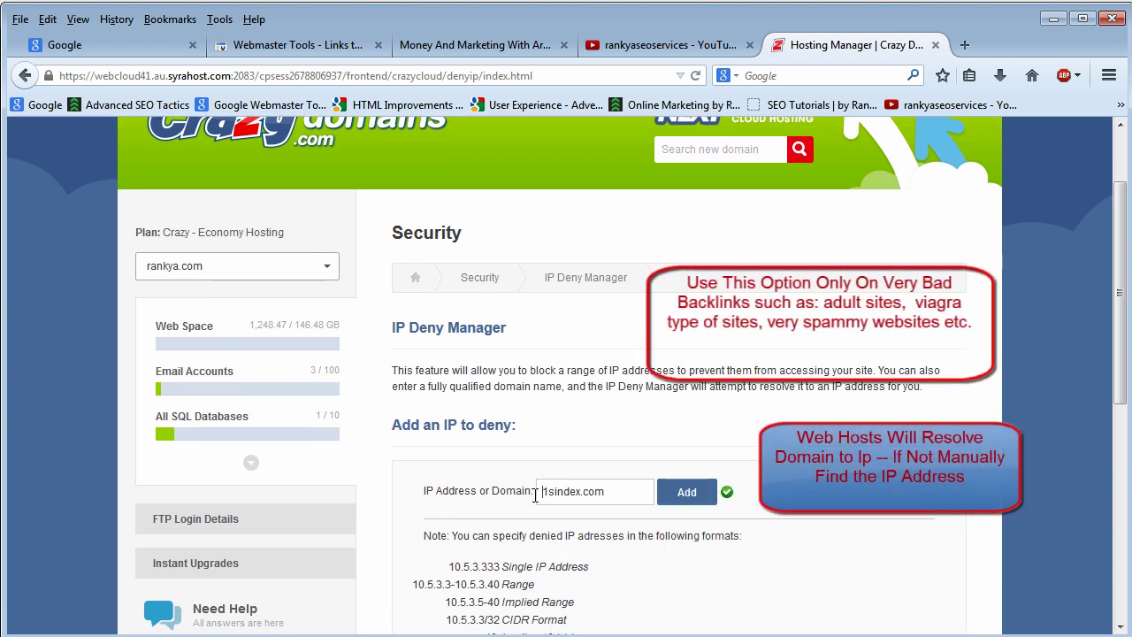
pyautogui.click(687, 496)
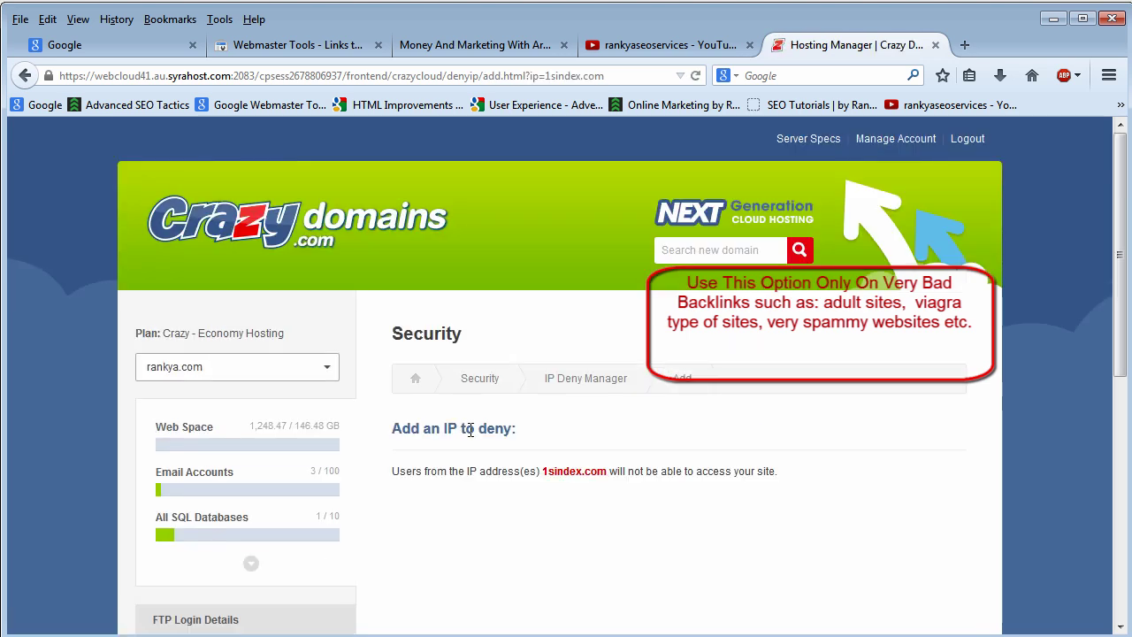
pyautogui.moveTo(444, 429); pyautogui.dragTo(518, 430)
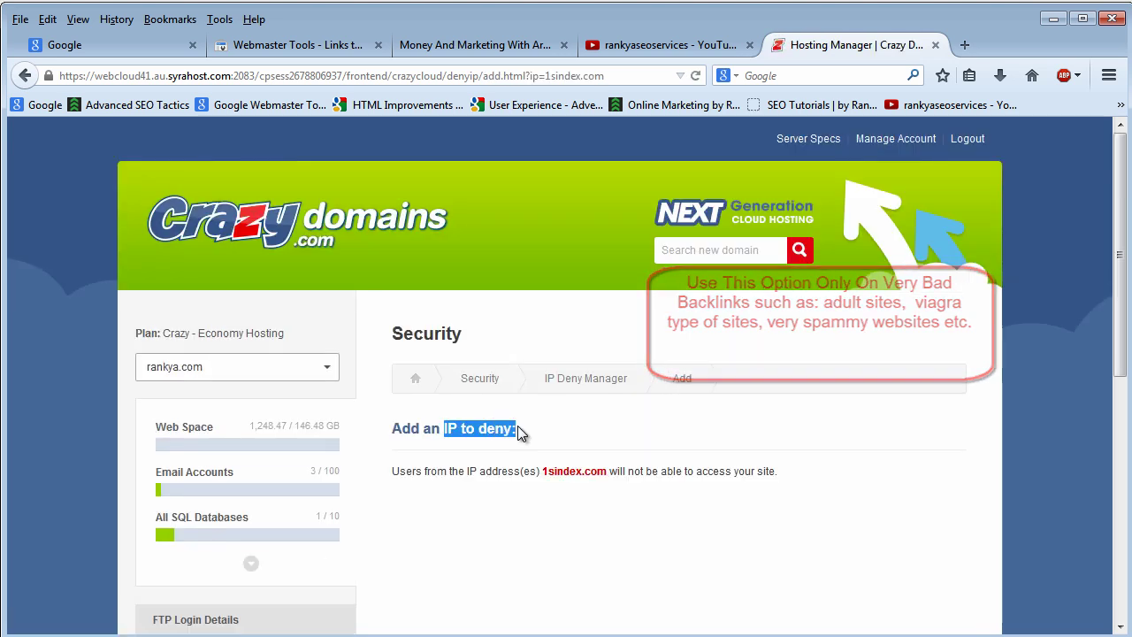
pyautogui.click(654, 474)
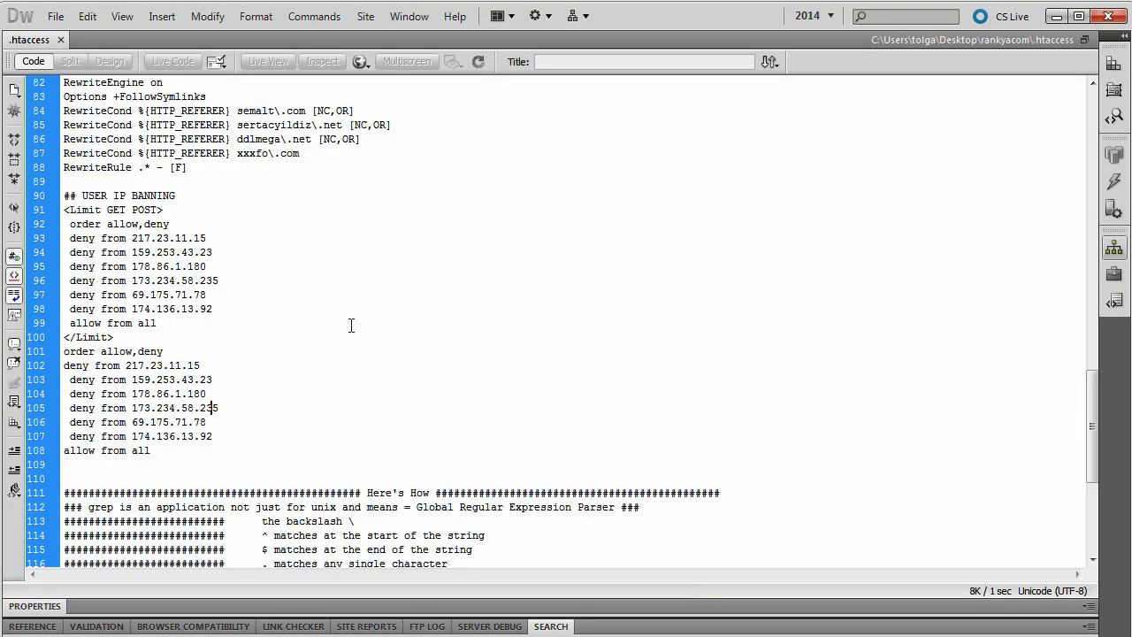
# Step: Review the deny block on lines 101–108 of .htaccess, then return to the hosting page
pyautogui.click(351, 325)
pyautogui.moveTo(63, 351); pyautogui.dragTo(176, 451)
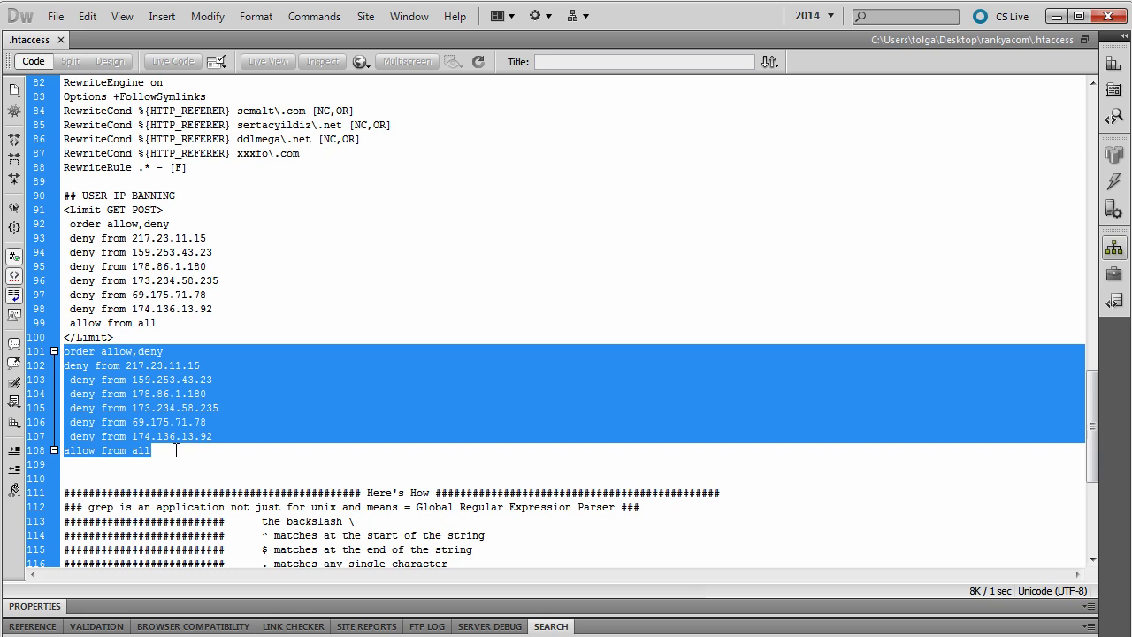
pyautogui.click(148, 450)
pyautogui.hotkey('alt', 'Tab')
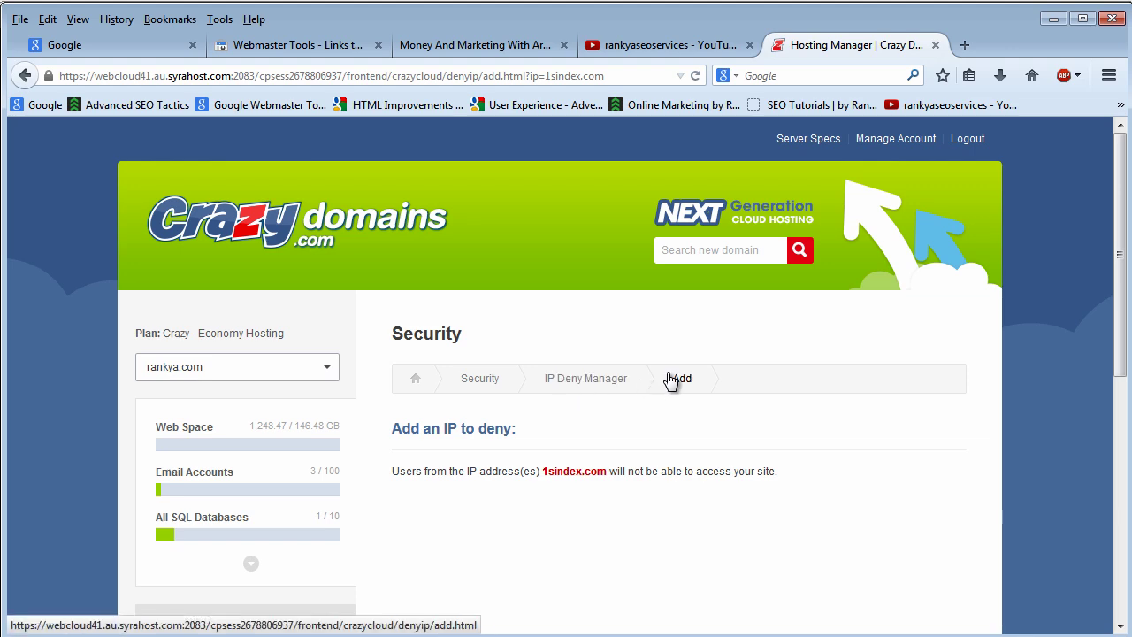
pyautogui.click(583, 379)
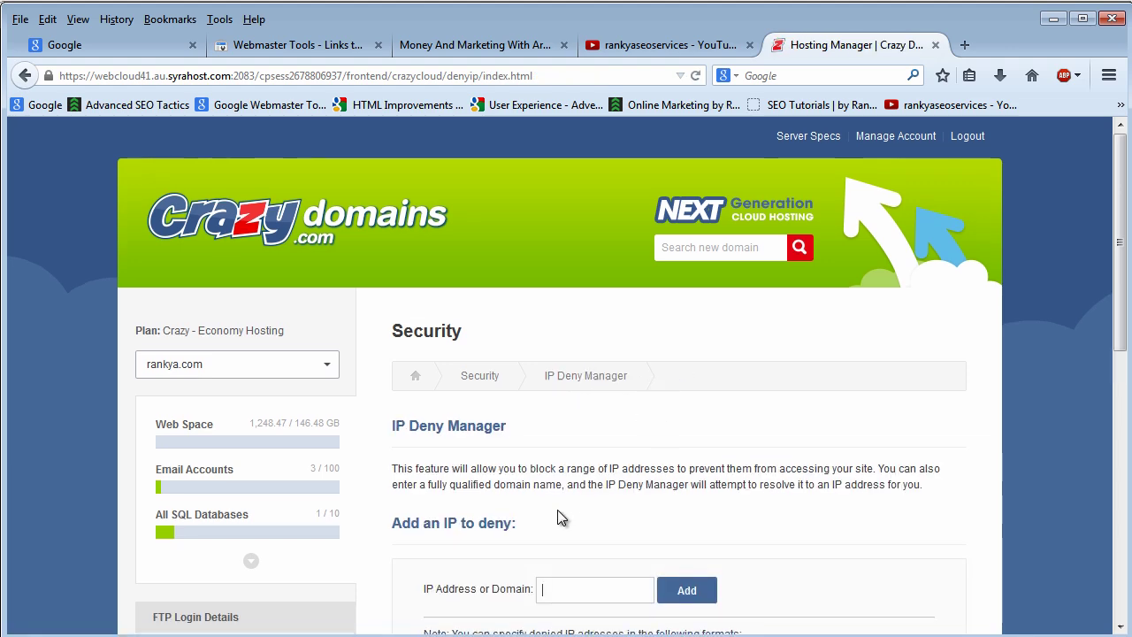
pyautogui.scroll(-6, 557, 513)
pyautogui.scroll(3, 583, 379)
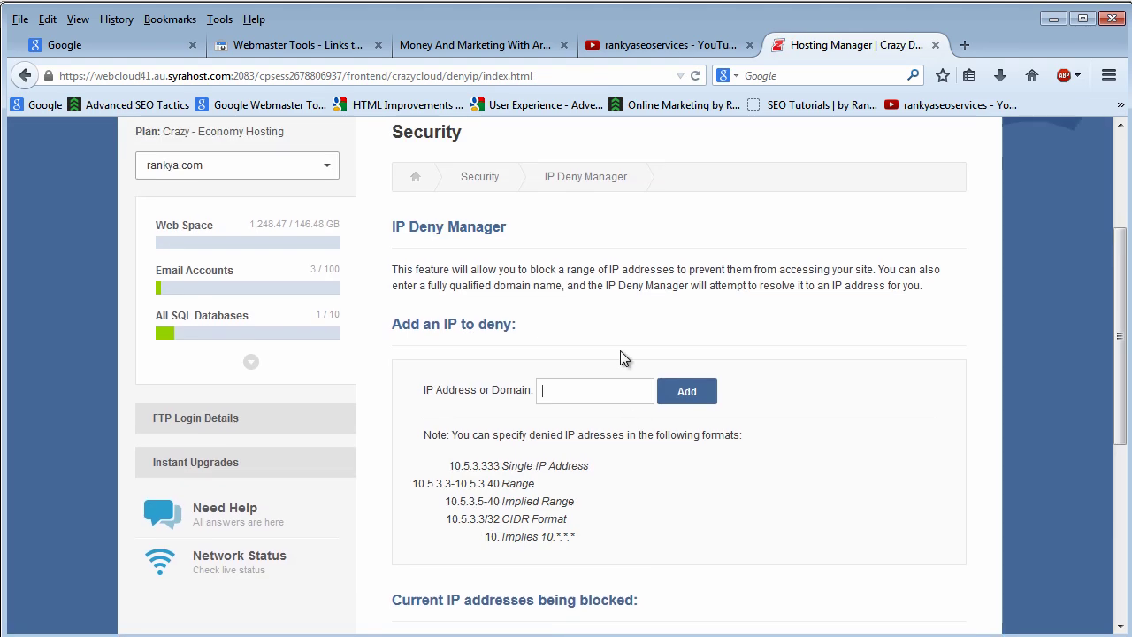
pyautogui.rightClick(576, 392)
pyautogui.click(584, 466)
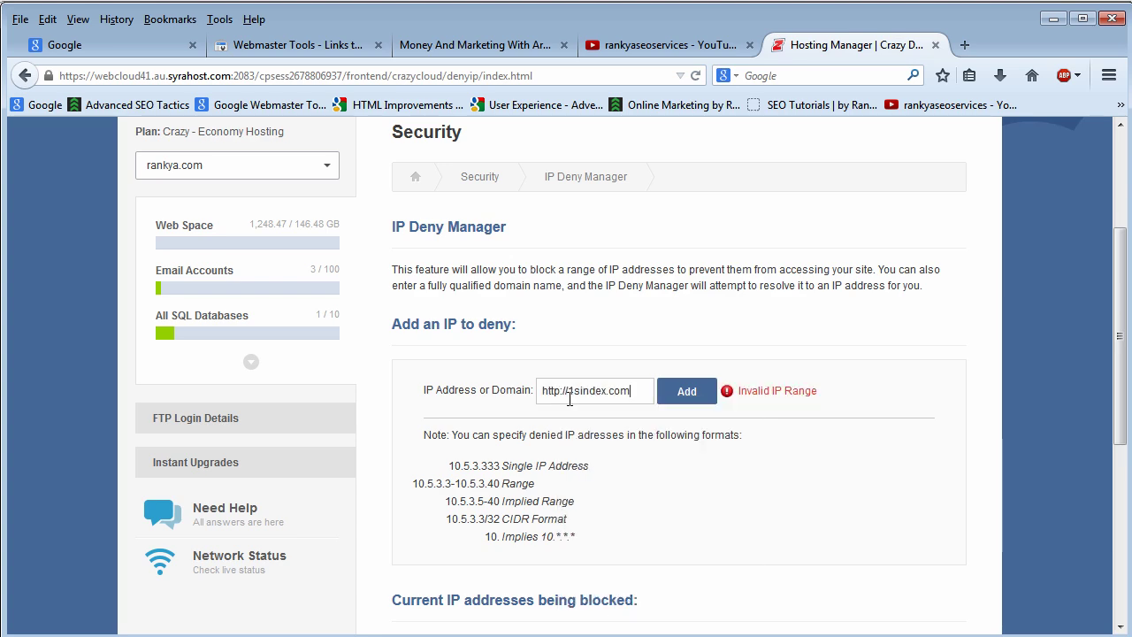
pyautogui.moveTo(568, 390); pyautogui.dragTo(504, 397)
pyautogui.press('BackSpace')
pyautogui.click(690, 492)
# Step: Check the blocked addresses list, now including 149.47.132.220, and compare it with the .htaccess file
pyautogui.scroll(-7, 643, 355)
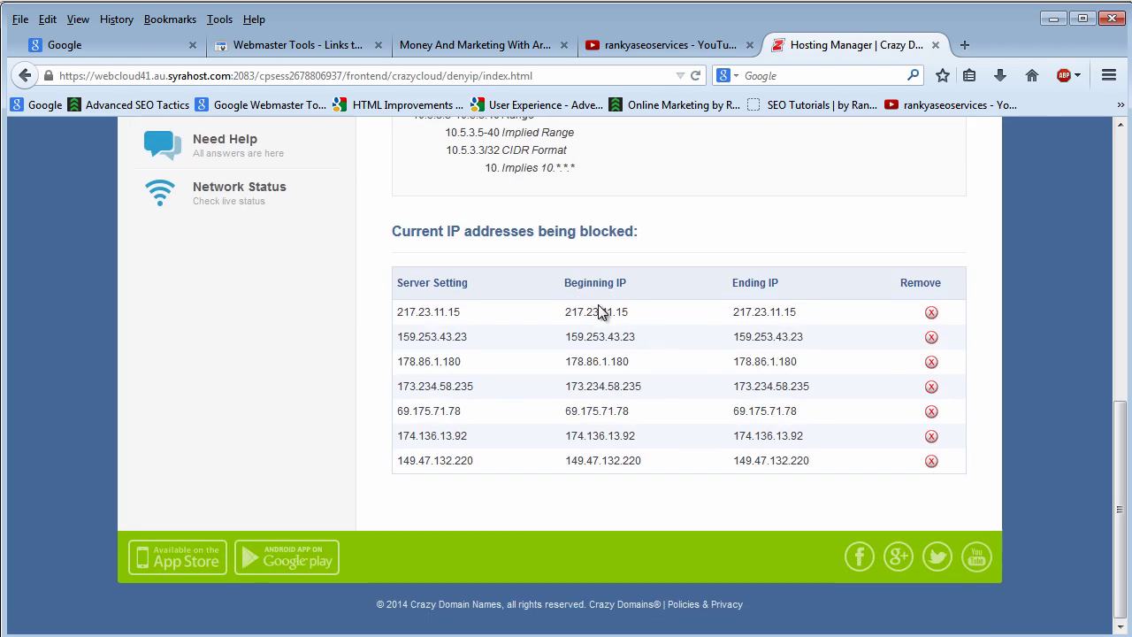
pyautogui.hotkey('alt', 'Tab')
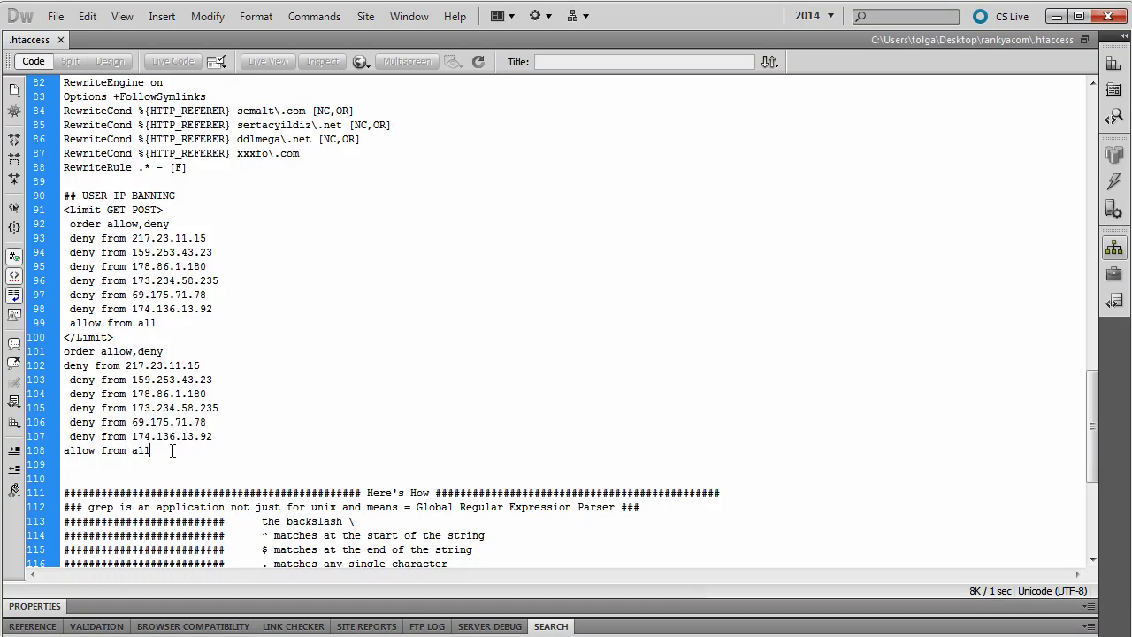
pyautogui.hotkey('alt', 'Tab')
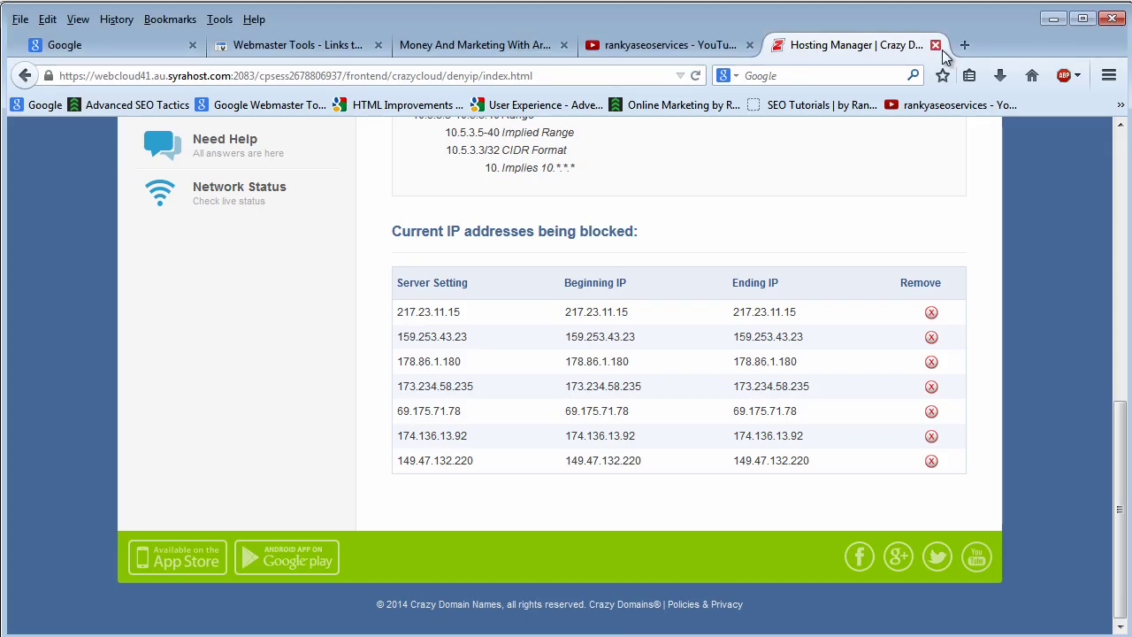
# Step: In a new tab, start a Google search for 'what is the ip' plus 1sindex.com, then reset Google
pyautogui.click(965, 42)
pyautogui.click(39, 106)
pyautogui.write('what is th')
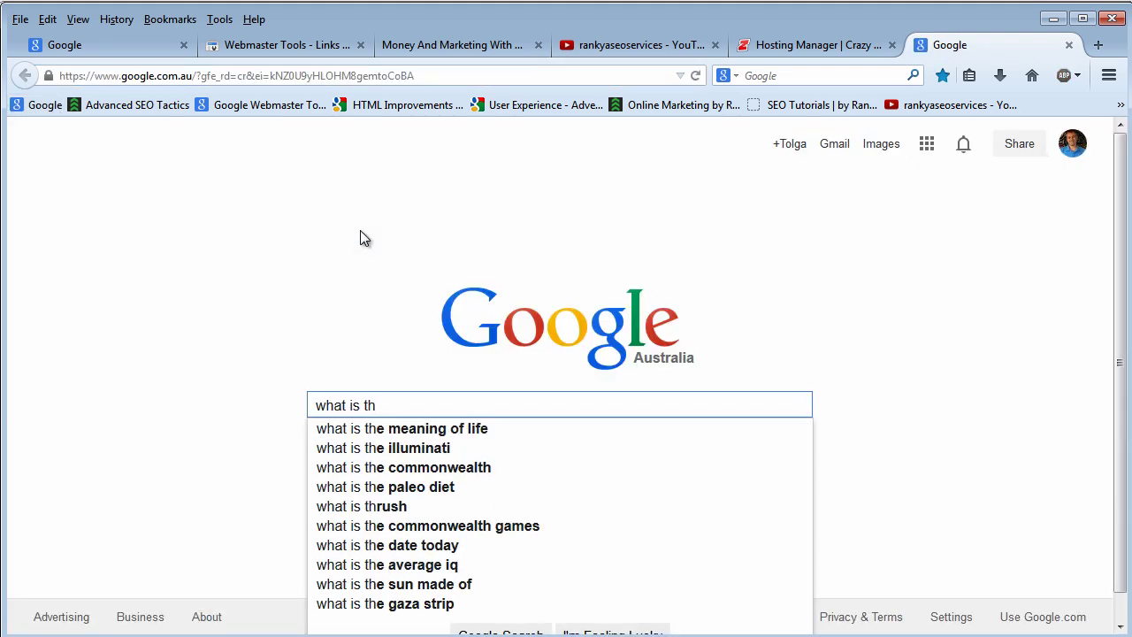
pyautogui.write('e ip')
pyautogui.write('http://1sindex.com')
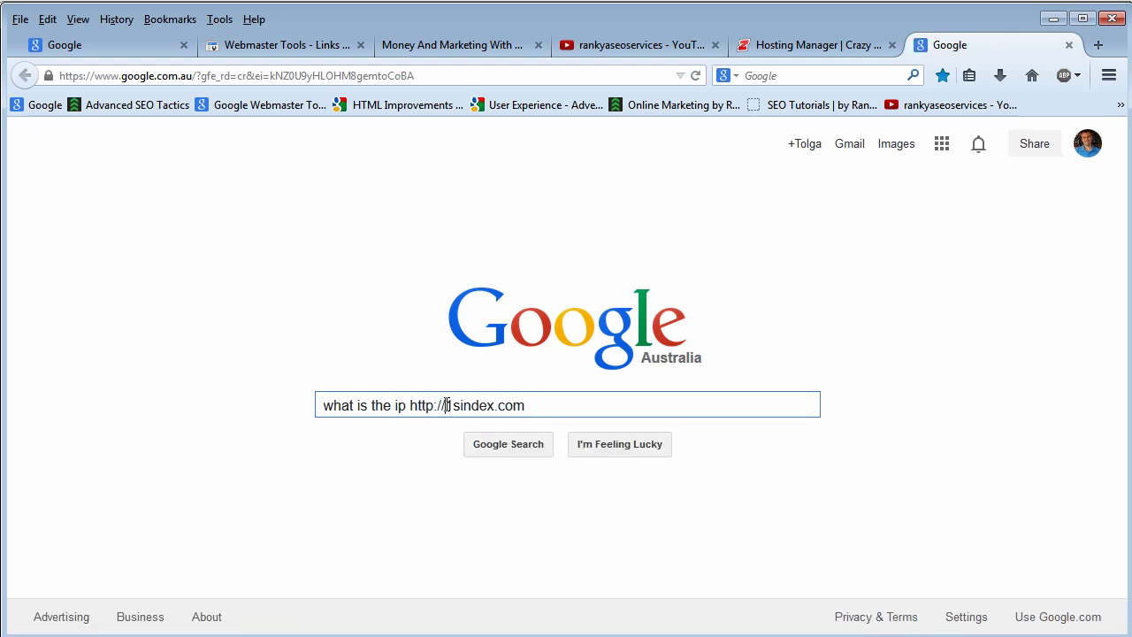
pyautogui.click(54, 113)
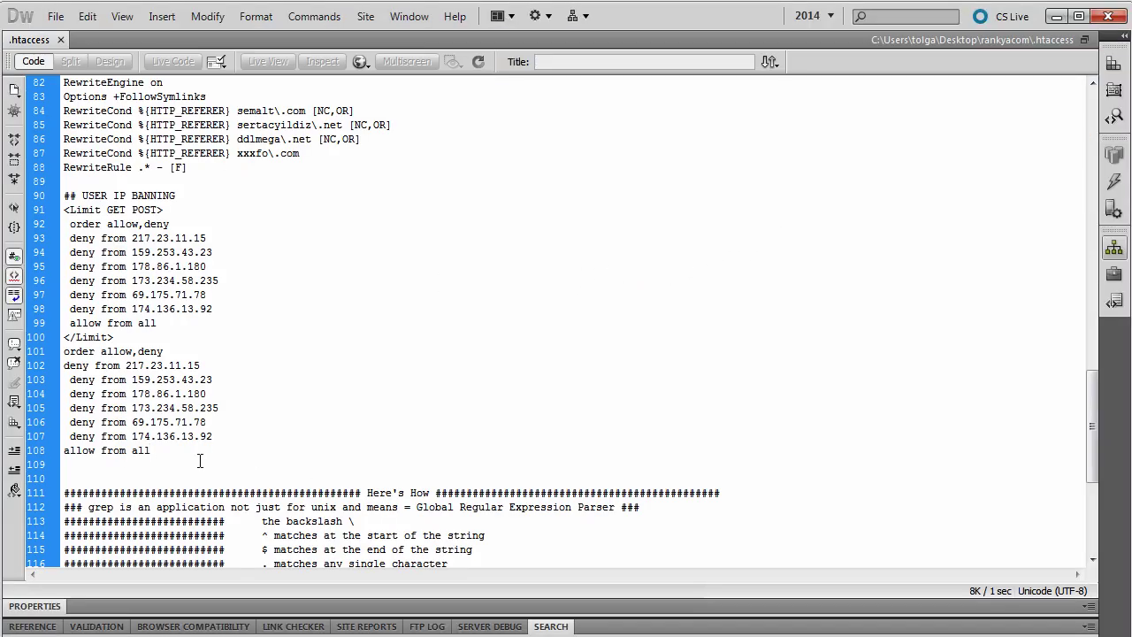
# Step: Delete the five deny-from lines 103–107 from the .htaccess file and save it
pyautogui.moveTo(192, 458); pyautogui.dragTo(35, 353)
pyautogui.click(71, 366)
pyautogui.moveTo(127, 365); pyautogui.dragTo(200, 366)
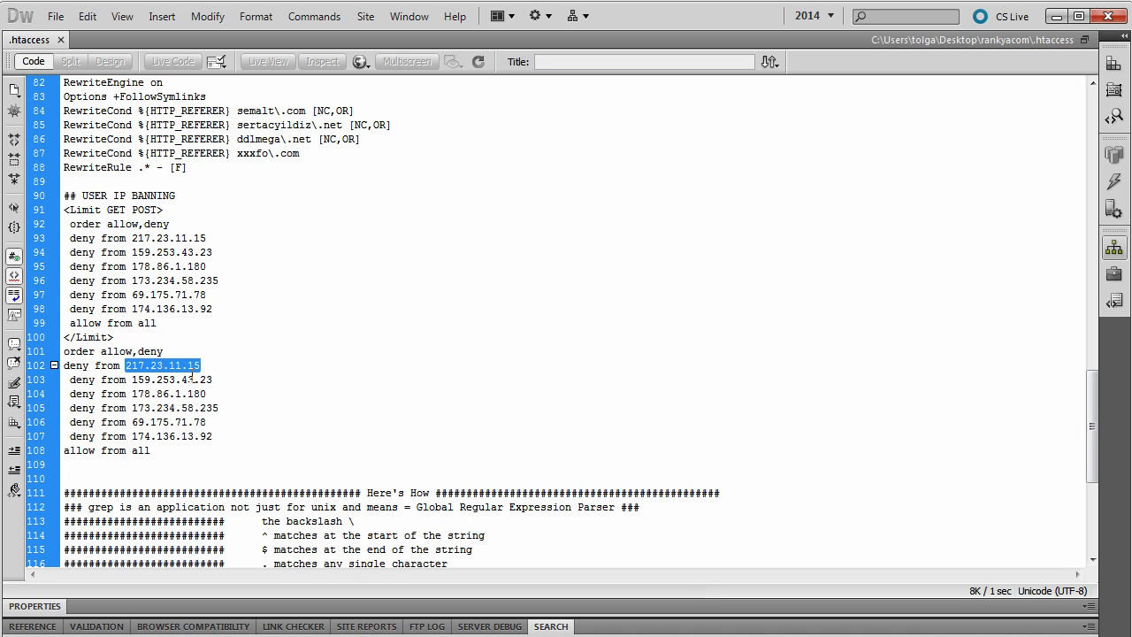
pyautogui.click(71, 354)
pyautogui.moveTo(66, 380); pyautogui.dragTo(218, 435)
pyautogui.press('Delete')
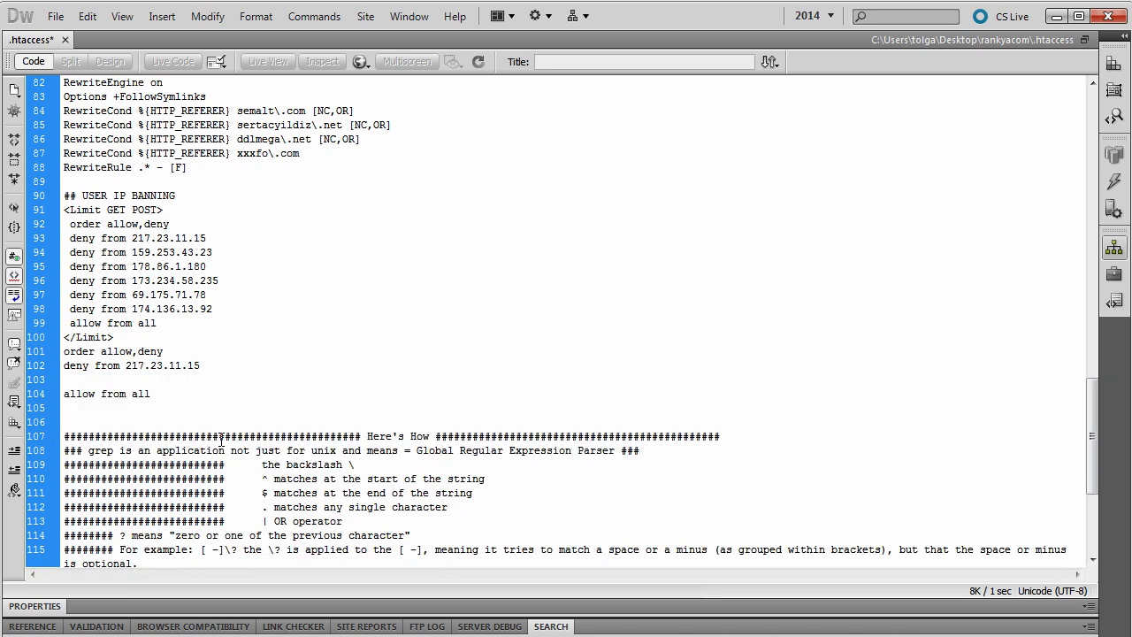
pyautogui.hotkey('ctrl', 's')
# Step: Undo back to all six deny-from addresses in the second deny block and save the .htaccess file again
pyautogui.press('Return')
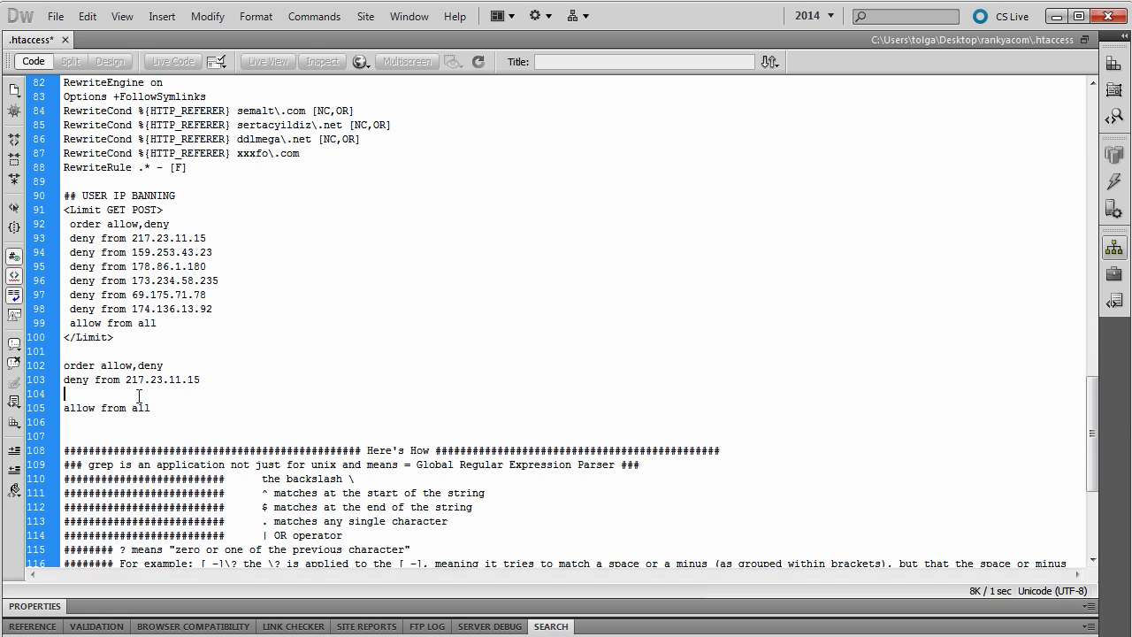
pyautogui.press('Delete')
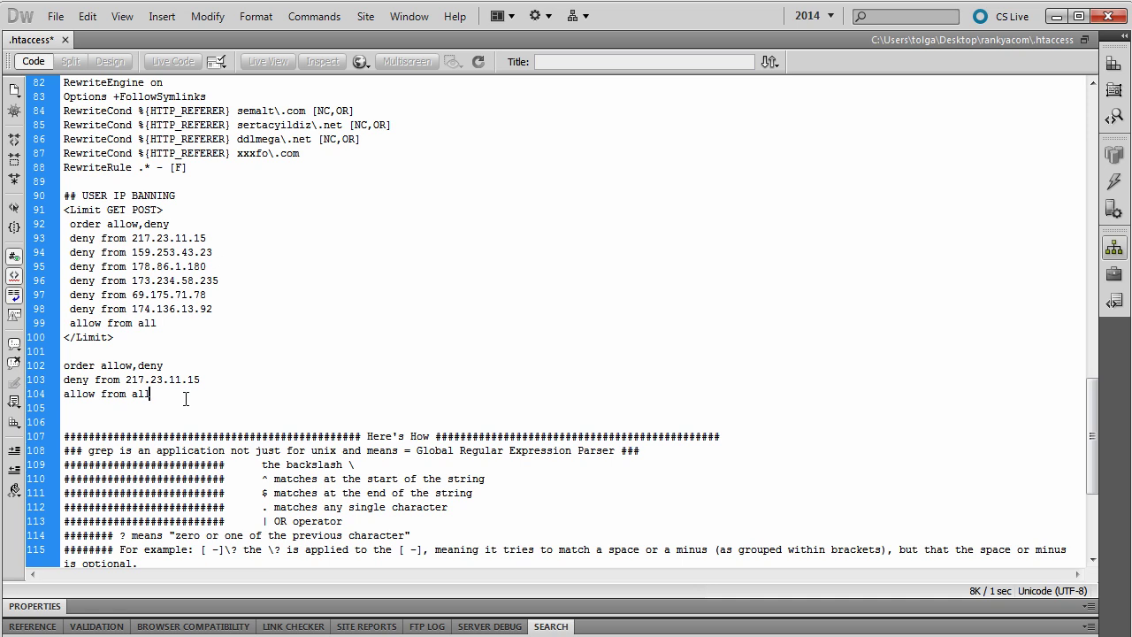
pyautogui.moveTo(179, 397); pyautogui.dragTo(225, 378)
pyautogui.click(137, 389)
pyautogui.click(187, 403)
pyautogui.hotkey('ctrl', 'z')
pyautogui.hotkey('ctrl', 'z')
pyautogui.hotkey('ctrl', 'z')
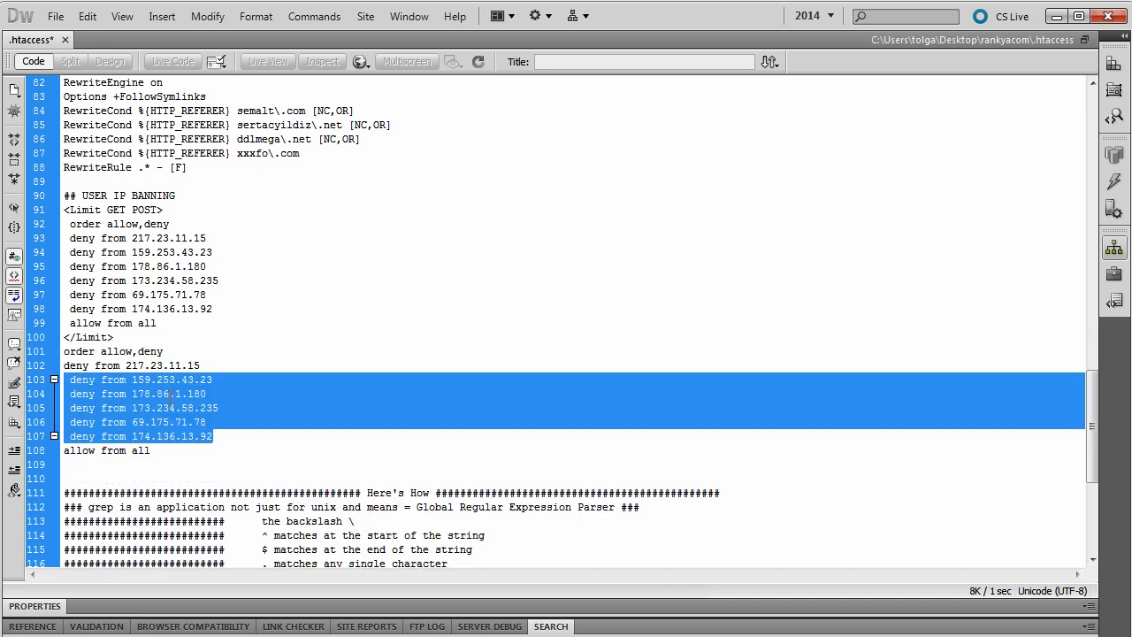
pyautogui.click(169, 396)
pyautogui.hotkey('ctrl', 's')
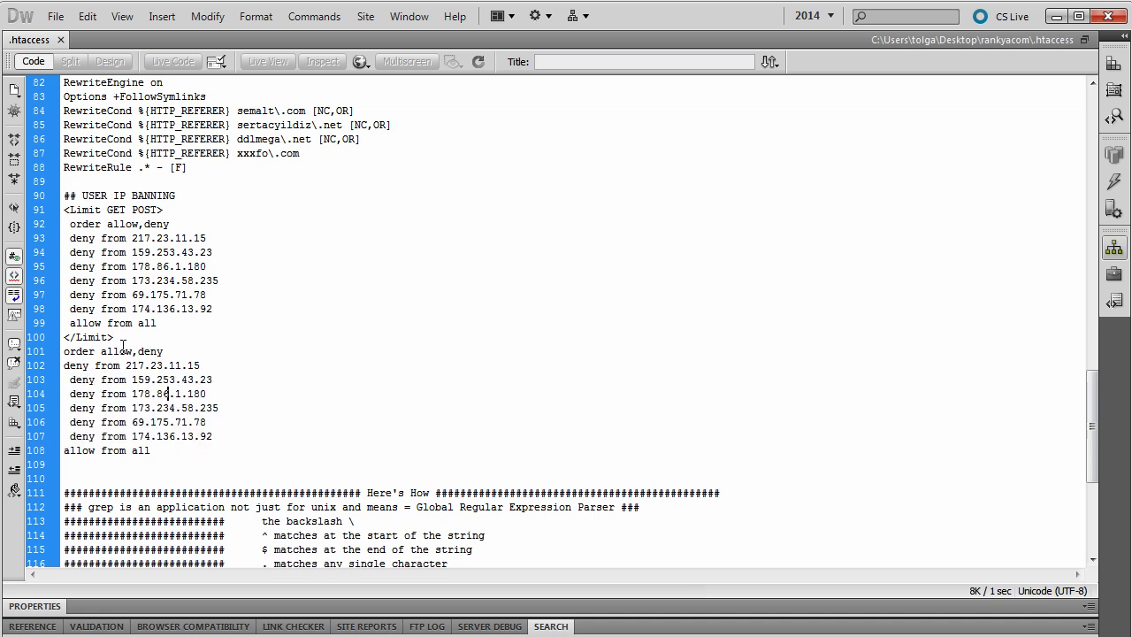
# Step: Return to the Webmaster Tools All domains list and scroll down to webinfomktg.com with 7 links
pyautogui.hotkey('alt', 'Tab')
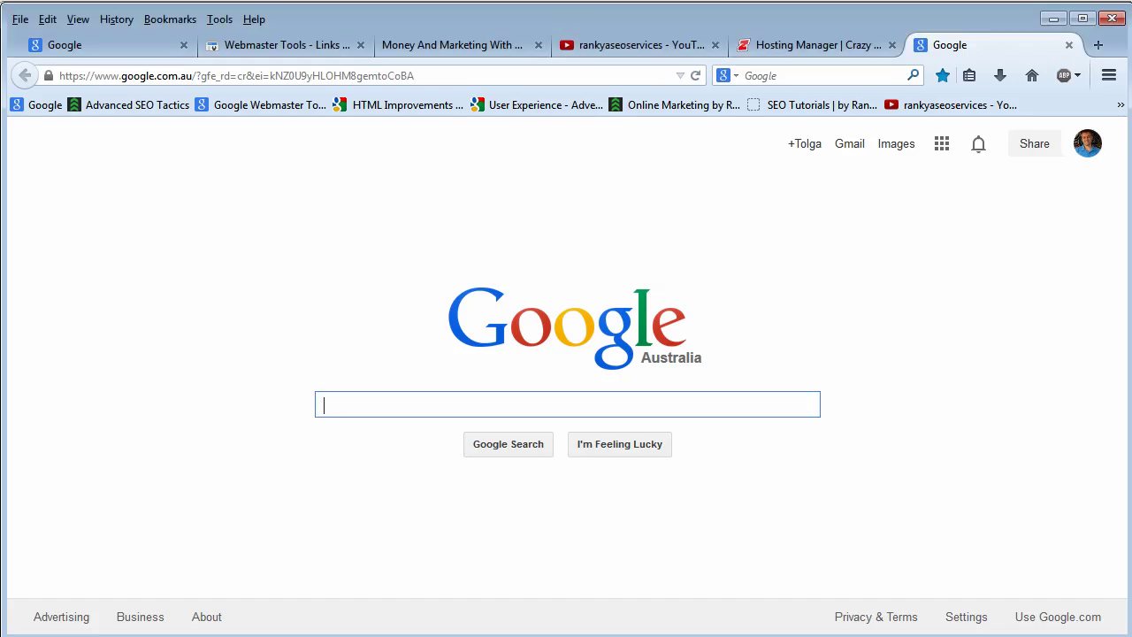
pyautogui.click(261, 46)
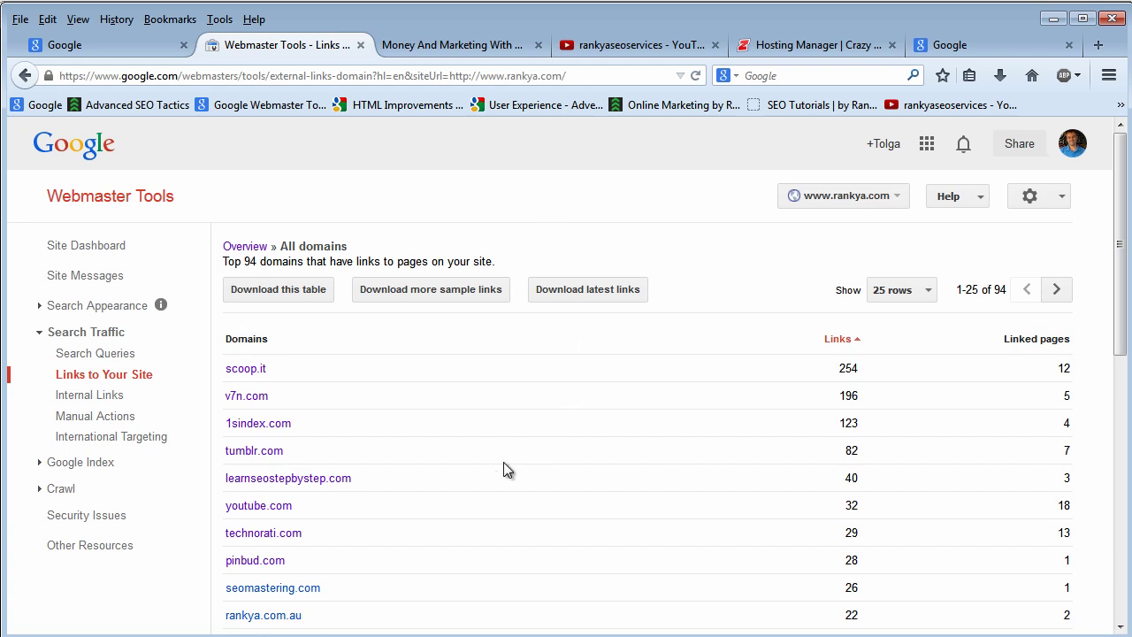
pyautogui.scroll(-2, 504, 462)
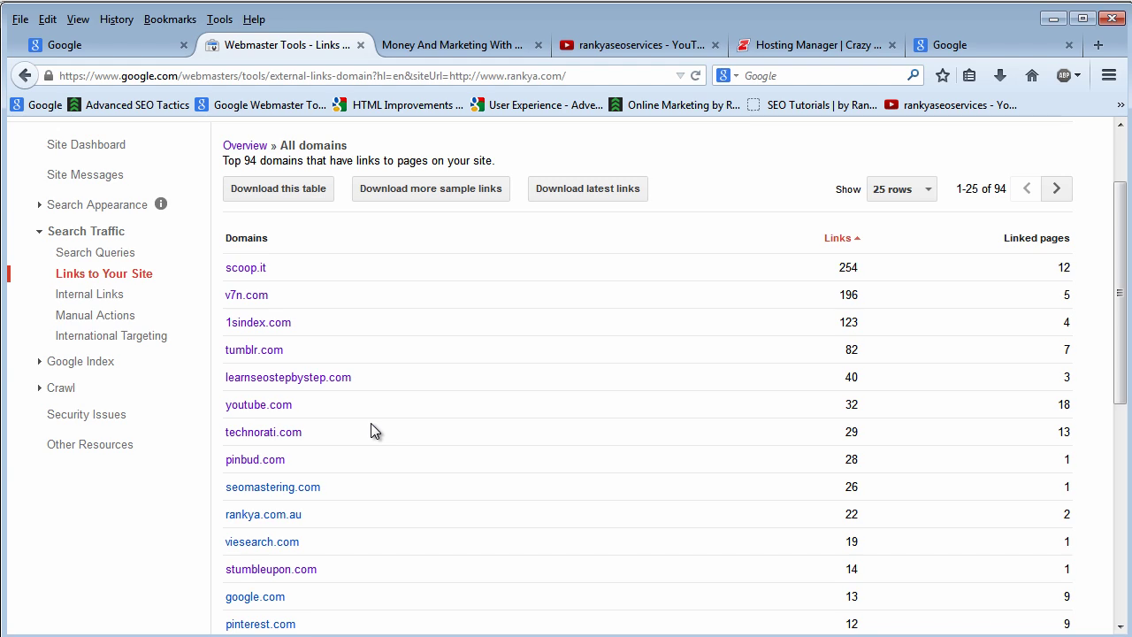
pyautogui.scroll(-4, 371, 423)
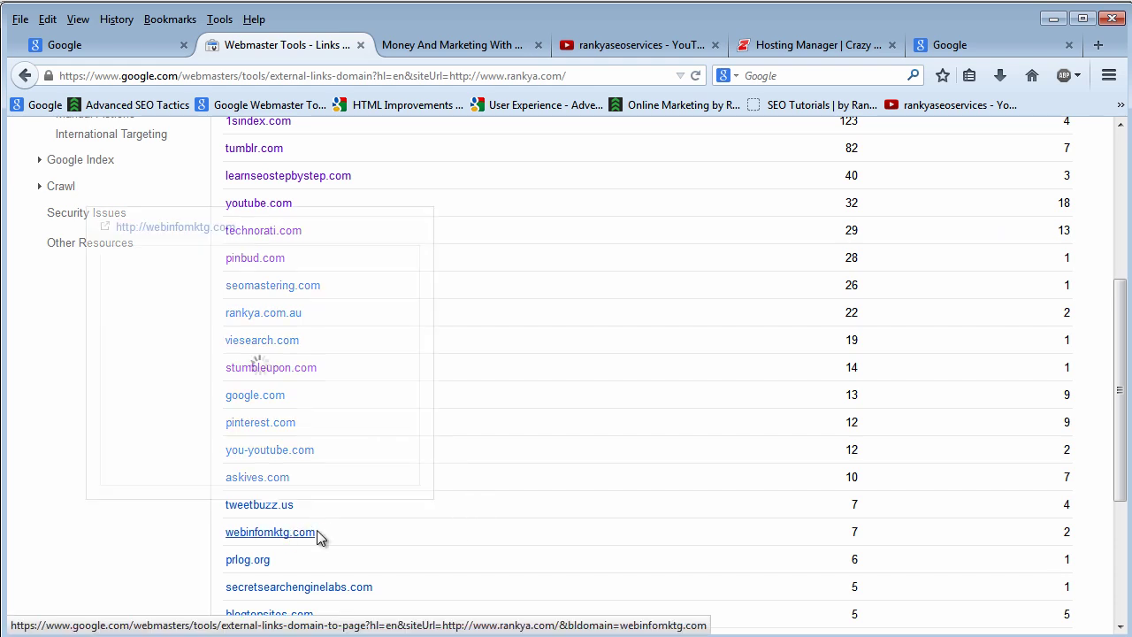
# Step: Open webinfomktg.com's links to /seo/tips-for-getting-backlinks.html and load its congratulations page in a new tab
pyautogui.click(268, 535)
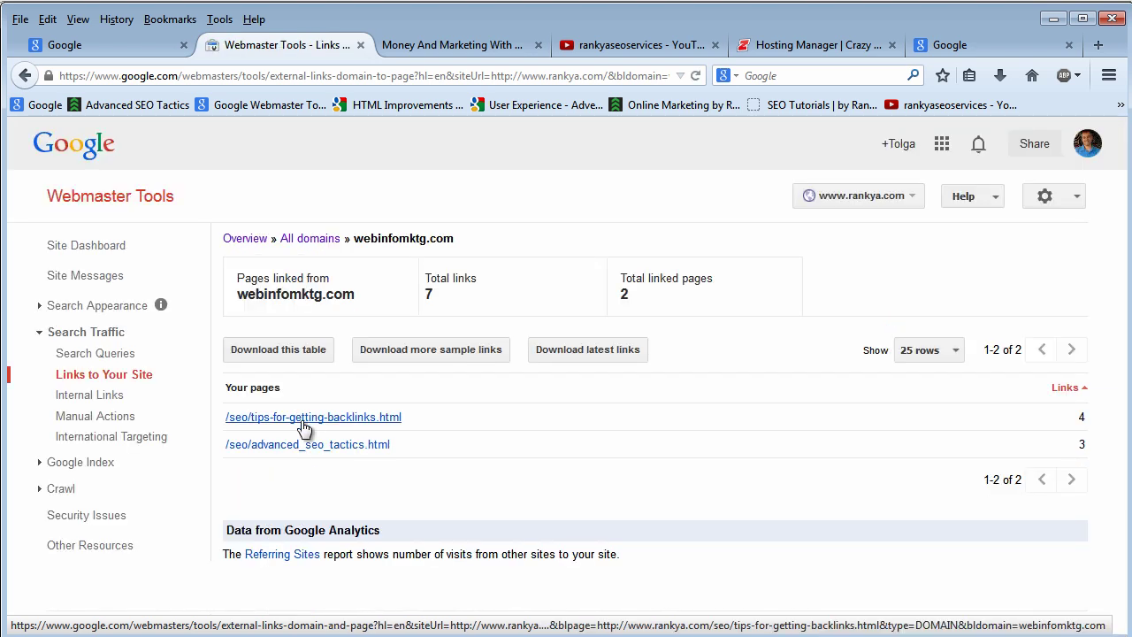
pyautogui.click(302, 421)
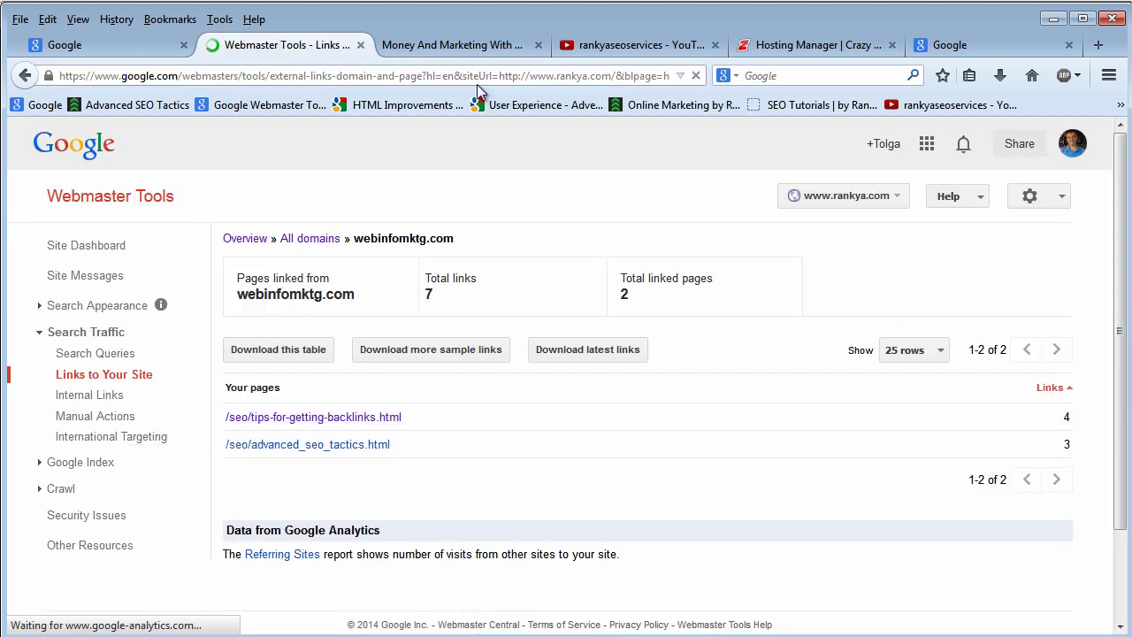
pyautogui.click(345, 439)
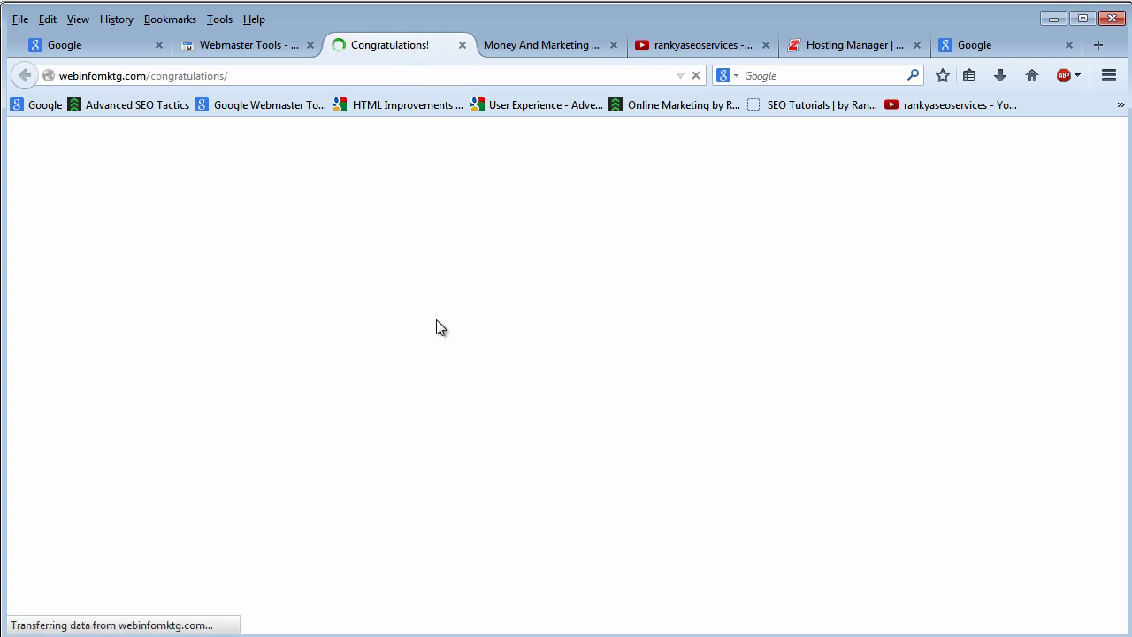
pyautogui.doubleClick(181, 76)
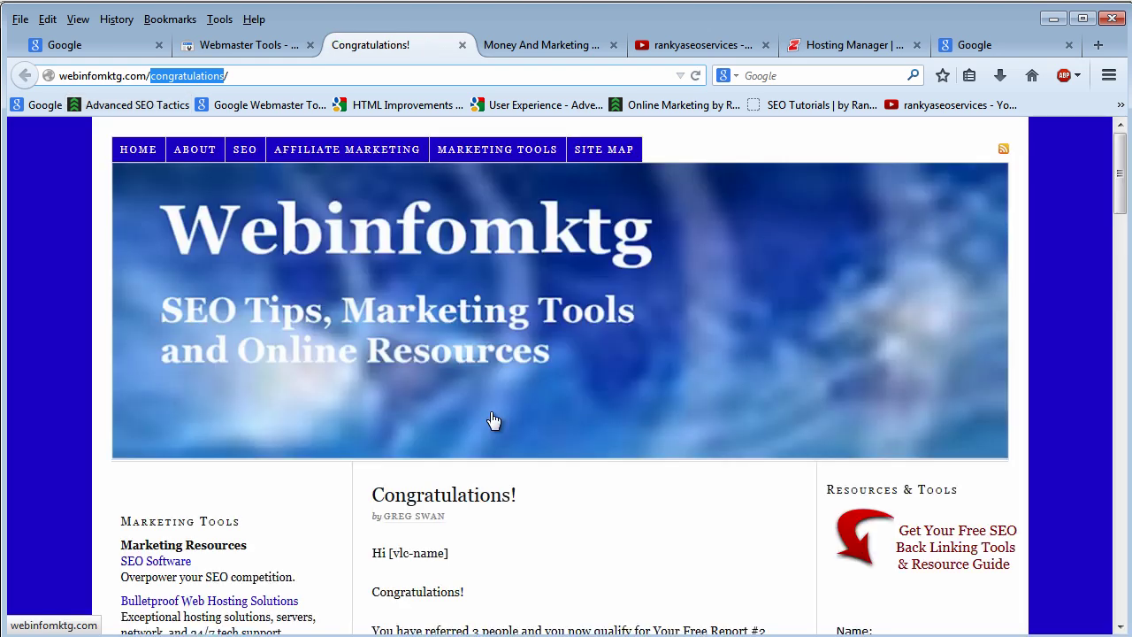
pyautogui.scroll(-3, 494, 420)
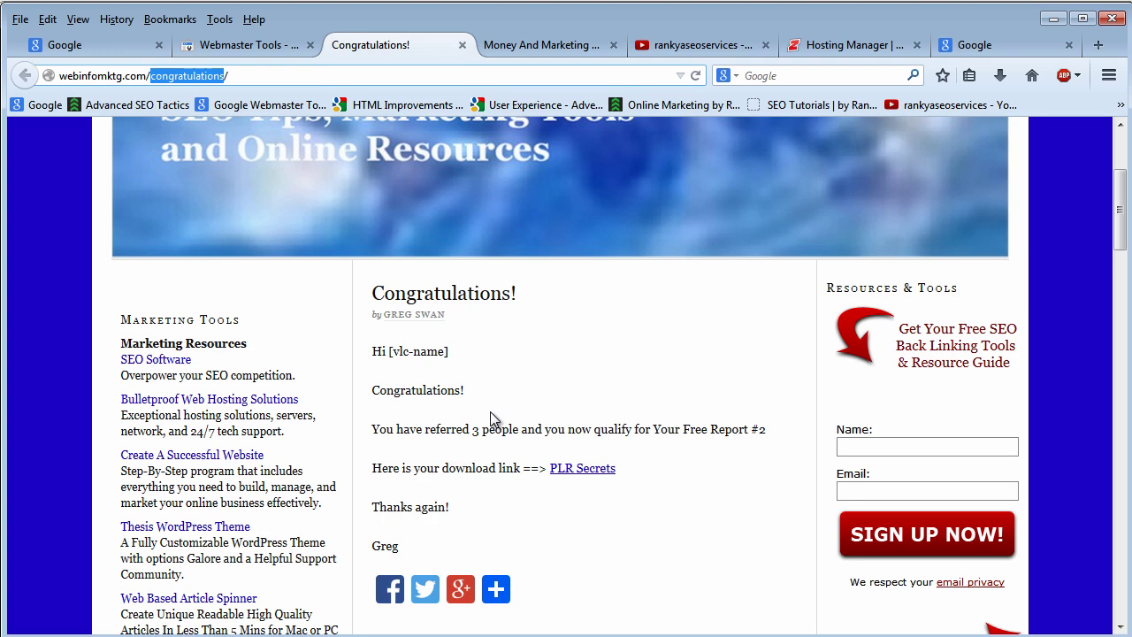
# Step: Search the congratulations page's source for 'rankya', find no match, and close the source window
pyautogui.hotkey('ctrl', 'u')
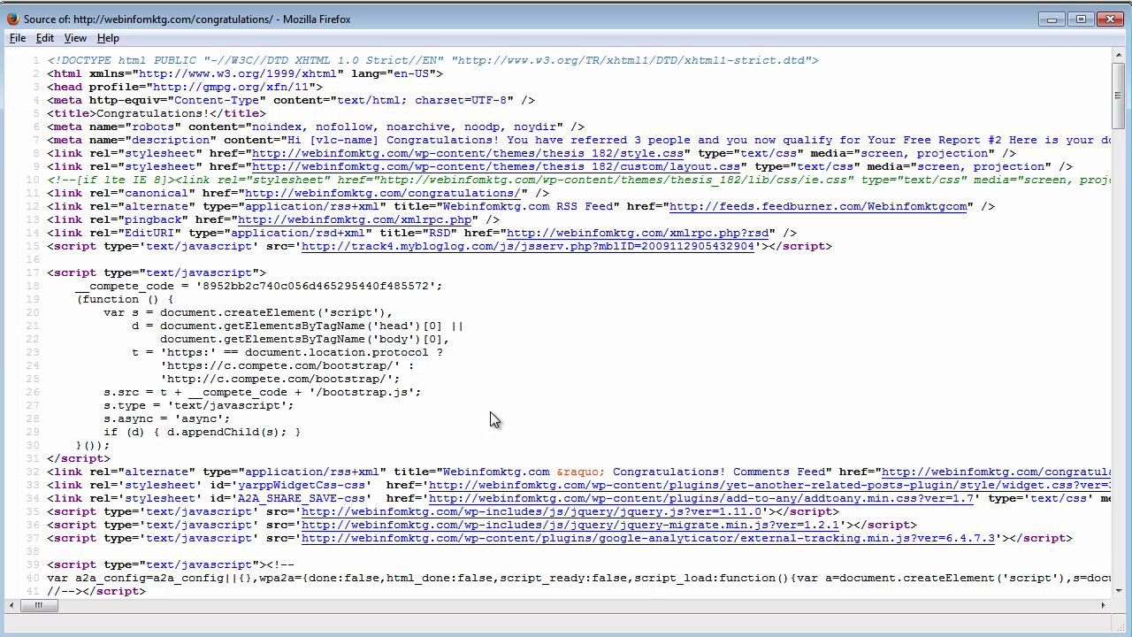
pyautogui.hotkey('ctrl', 'f')
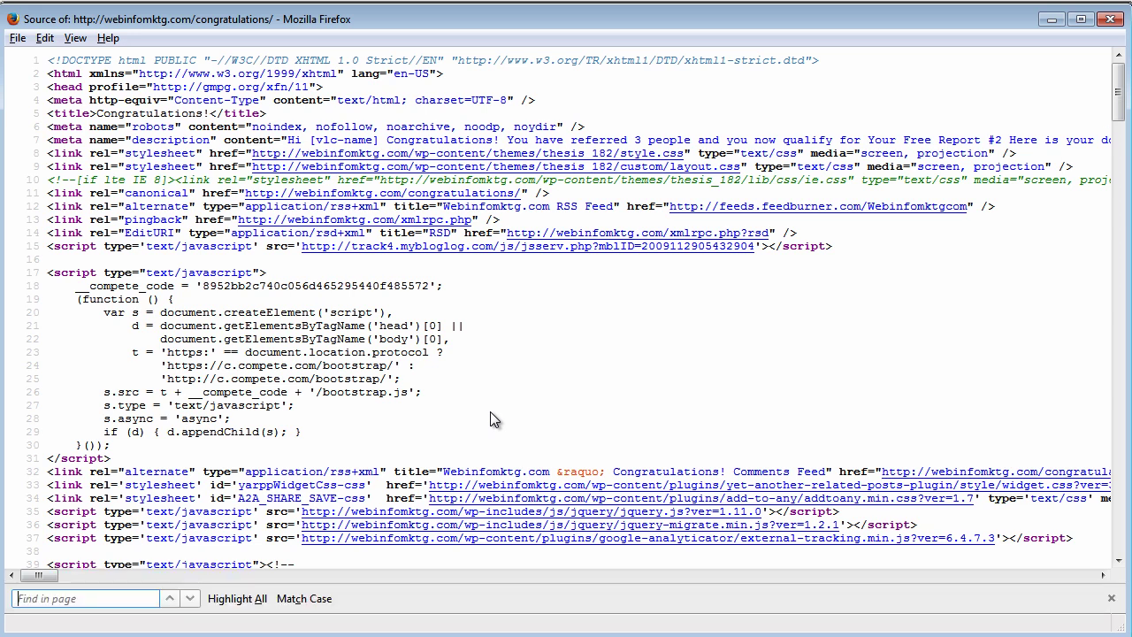
pyautogui.write('rankya')
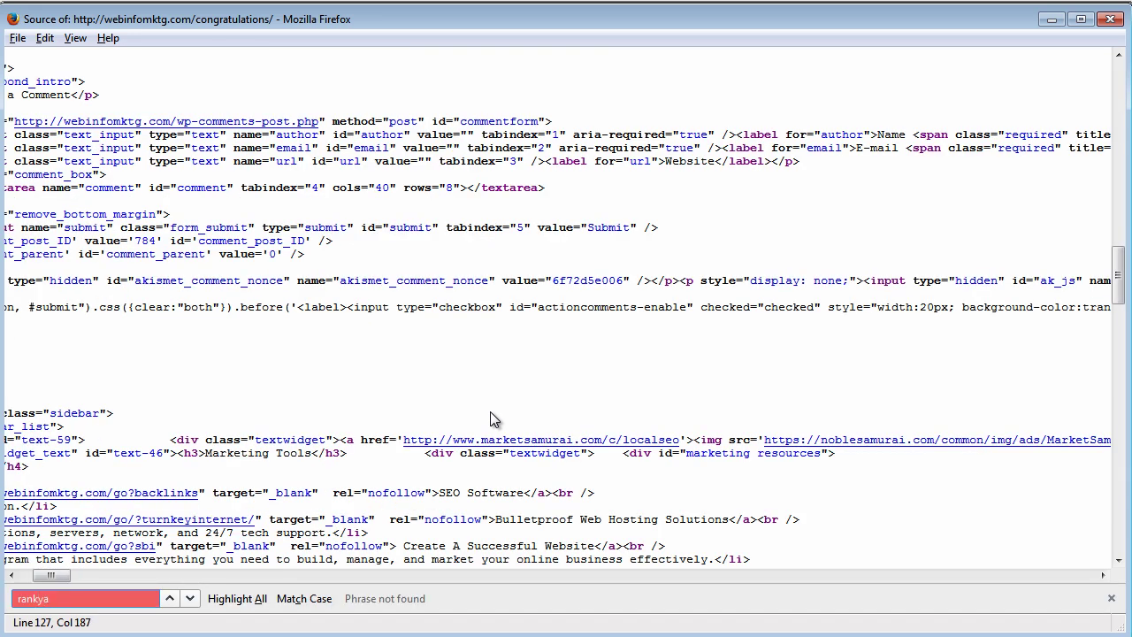
pyautogui.moveTo(60, 599); pyautogui.dragTo(17, 599)
pyautogui.click(251, 339)
pyautogui.click(1110, 25)
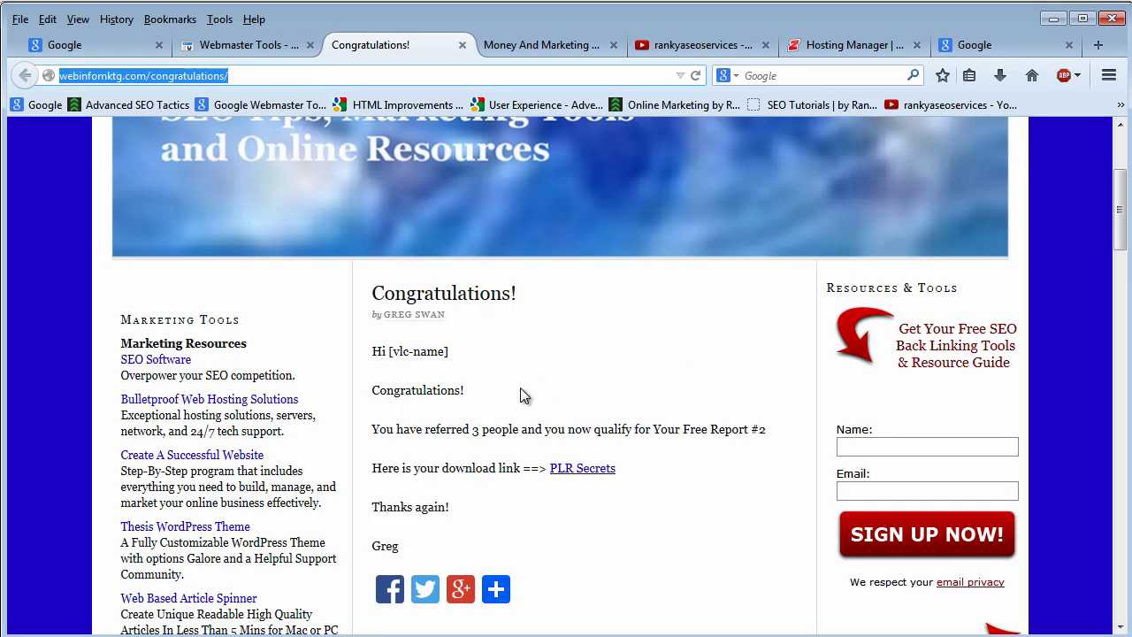
# Step: Return to the Links to Your Site overview showing 1,062 links and open the full anchor text list
pyautogui.click(232, 46)
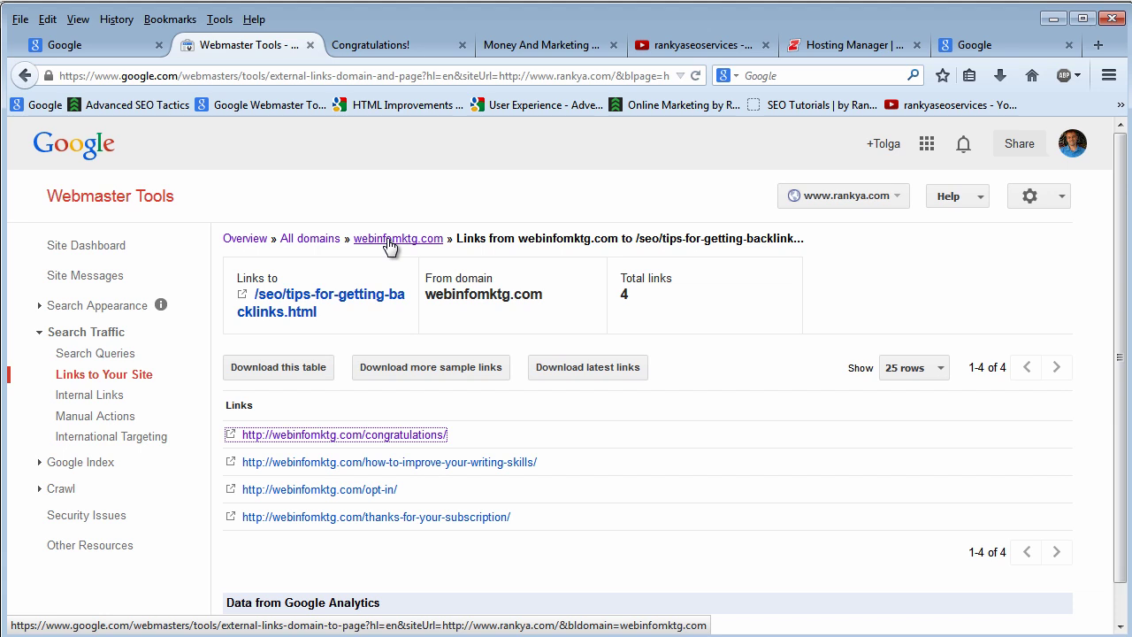
pyautogui.click(295, 239)
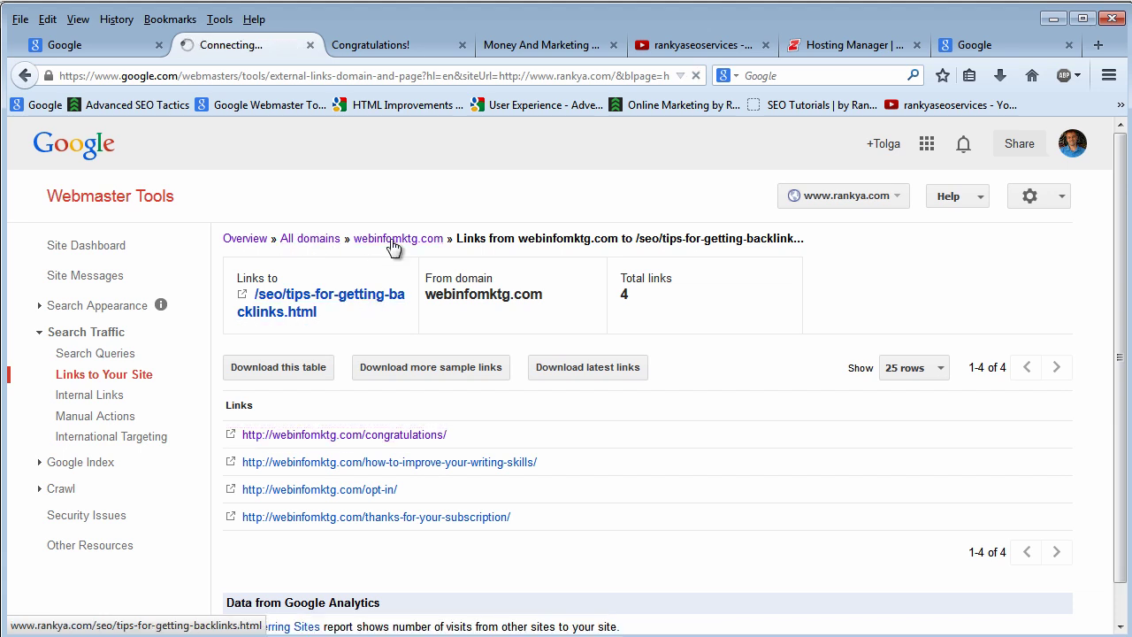
pyautogui.click(119, 381)
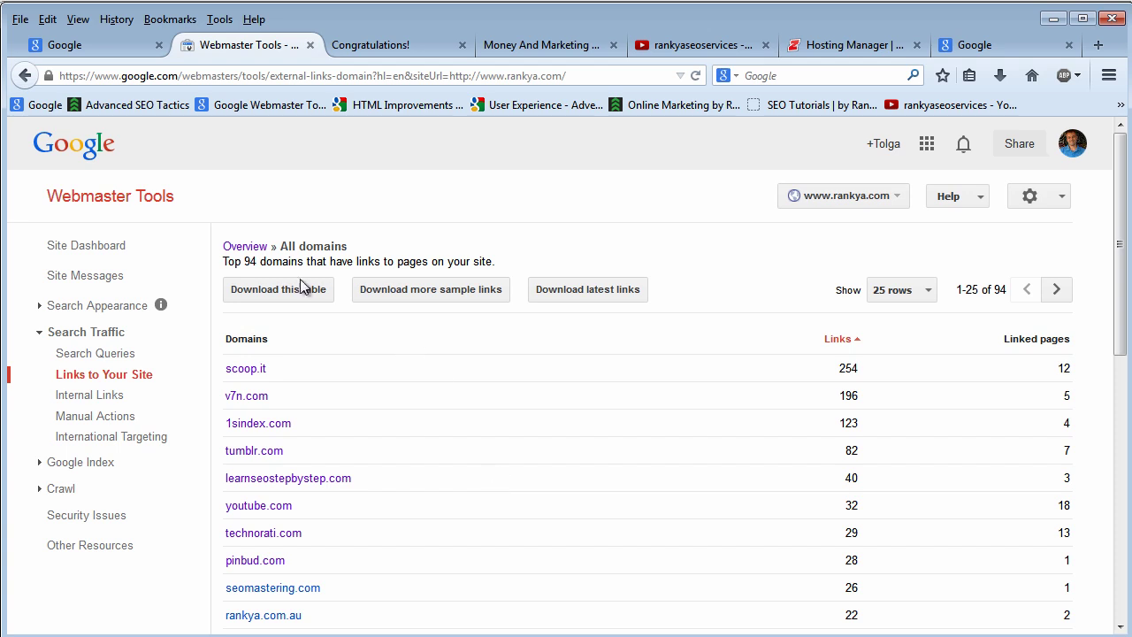
pyautogui.click(234, 247)
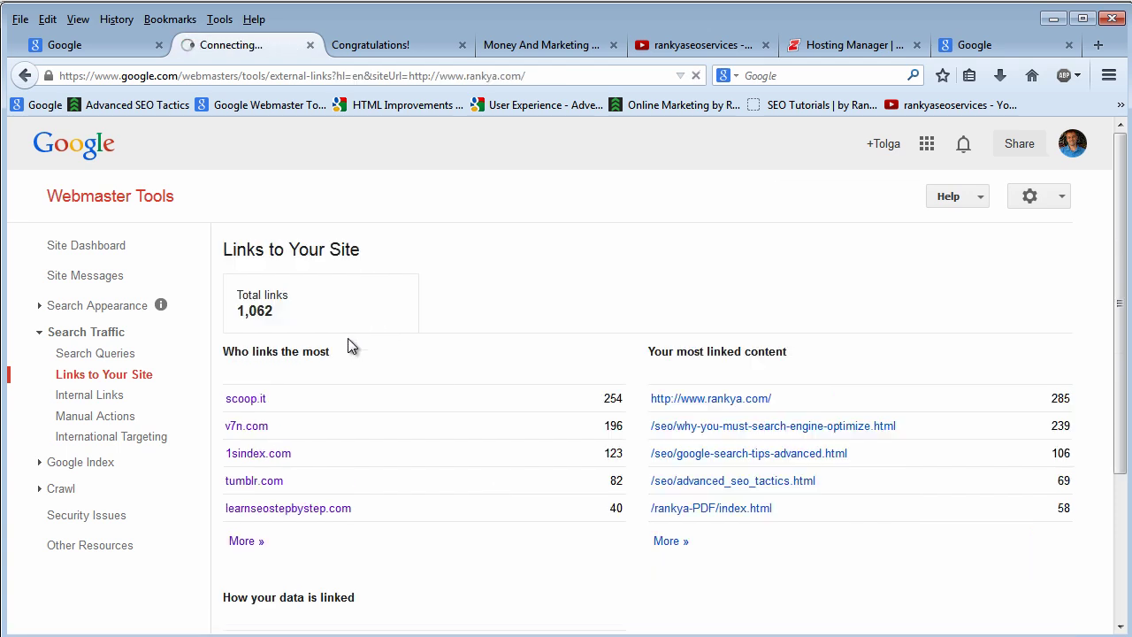
pyautogui.moveTo(236, 310); pyautogui.dragTo(298, 310)
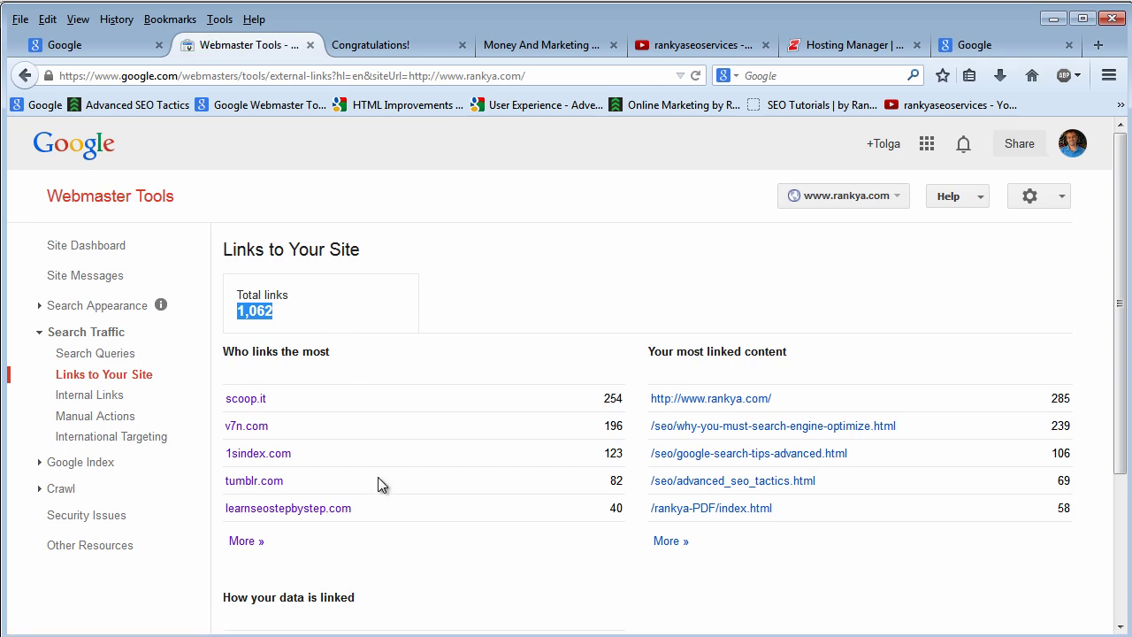
pyautogui.scroll(-4, 377, 476)
pyautogui.click(246, 591)
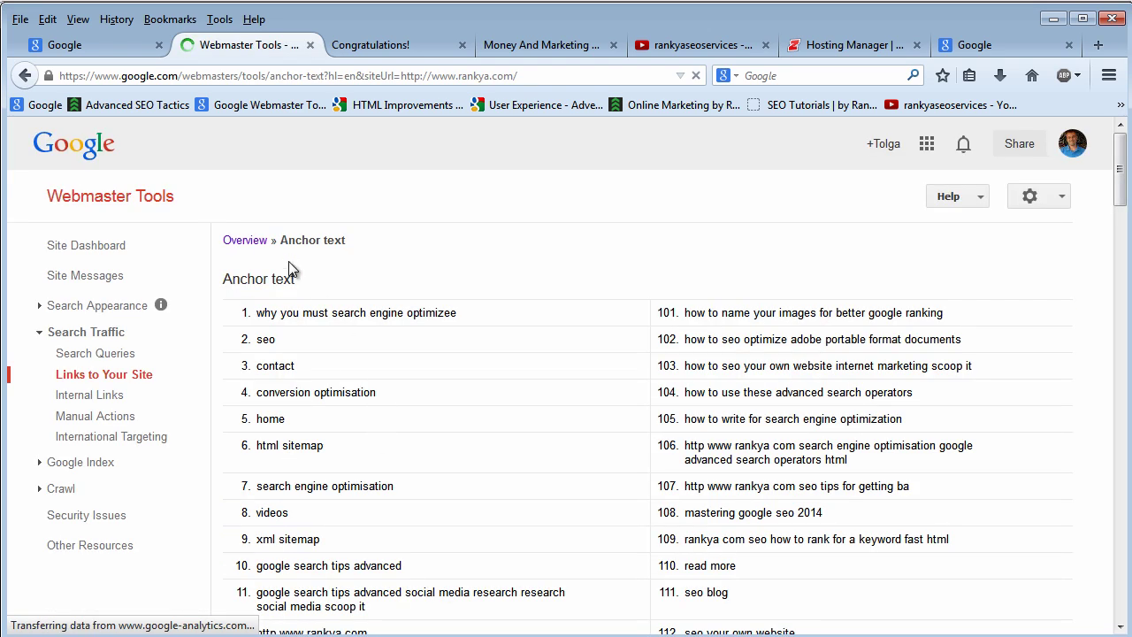
# Step: Scroll through the full anchor text list, highlighting the entry 'seo trade secrets'
pyautogui.moveTo(280, 239); pyautogui.dragTo(355, 238)
pyautogui.click(416, 269)
pyautogui.scroll(-4, 450, 393)
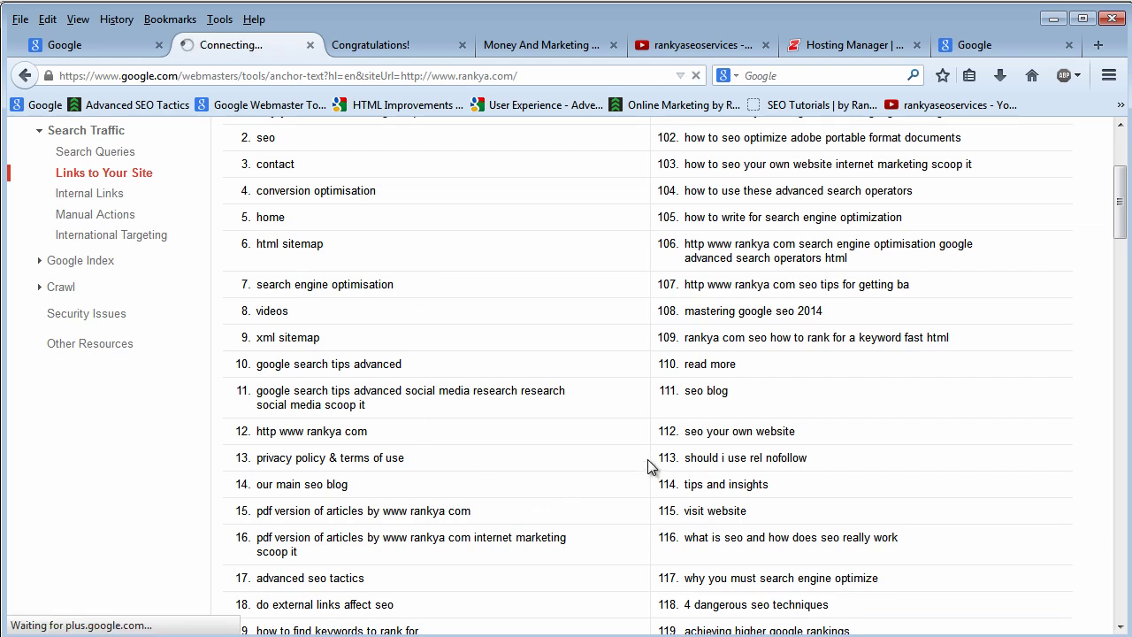
pyautogui.scroll(-10, 490, 429)
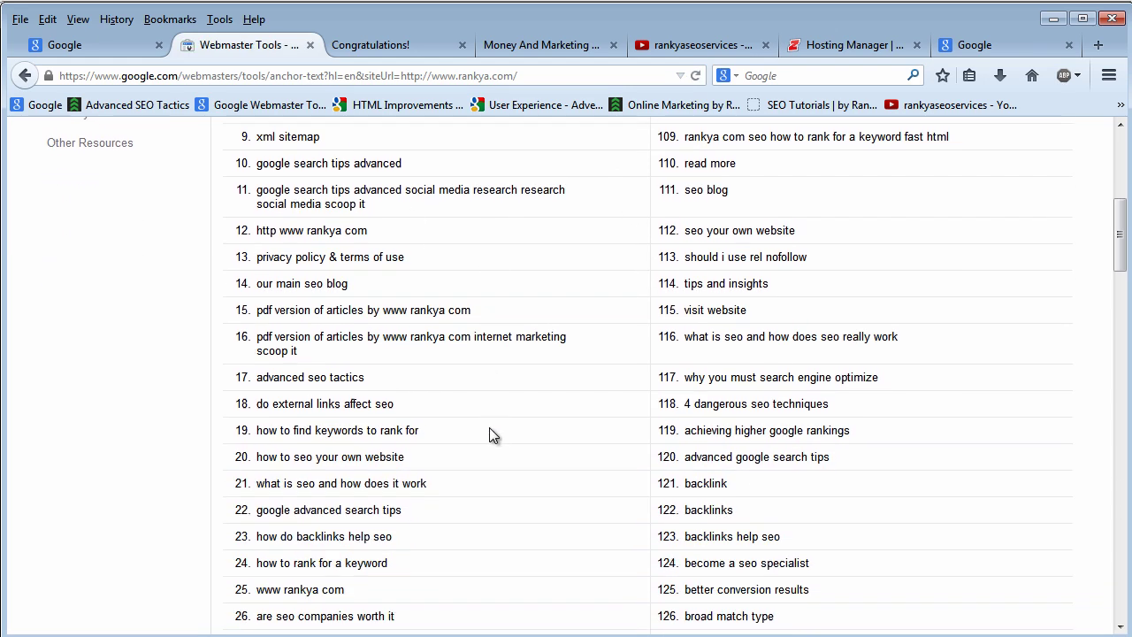
pyautogui.scroll(-15, 490, 432)
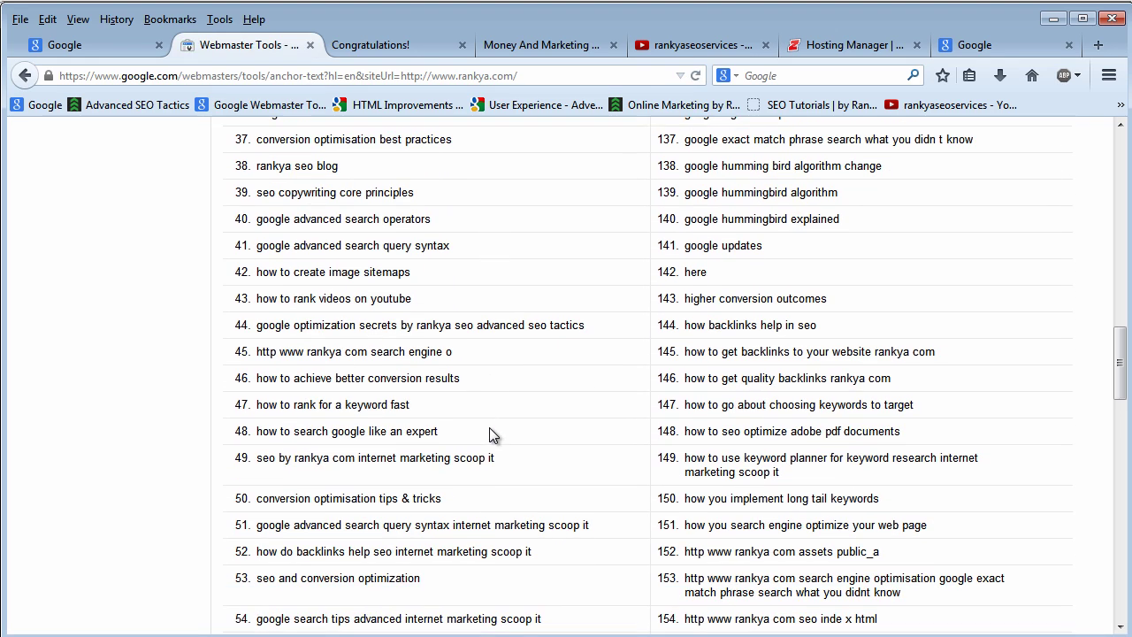
pyautogui.scroll(-15, 489, 429)
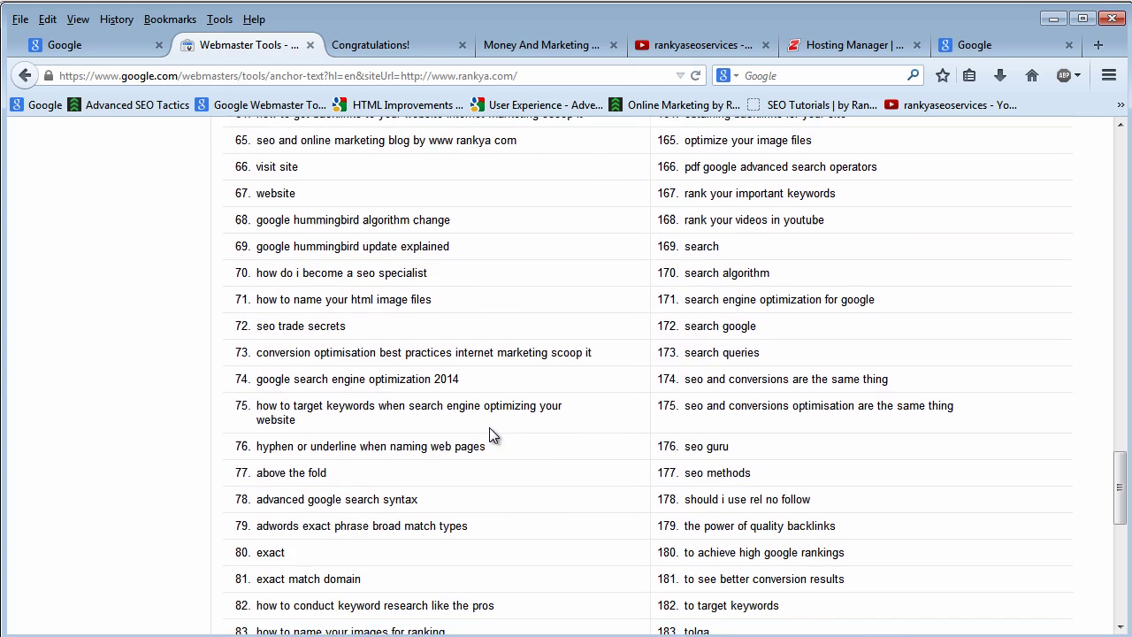
pyautogui.scroll(-1, 489, 427)
pyautogui.scroll(9, 489, 427)
pyautogui.scroll(2, 489, 427)
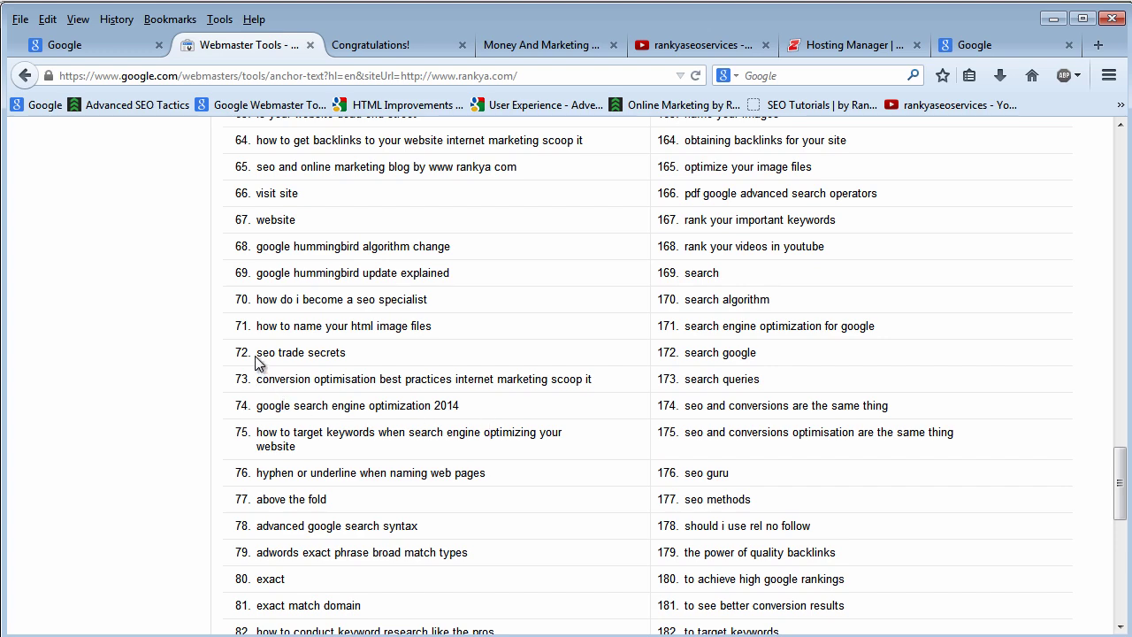
pyautogui.scroll(1, 411, 453)
pyautogui.scroll(7, 411, 458)
pyautogui.scroll(-6, 389, 469)
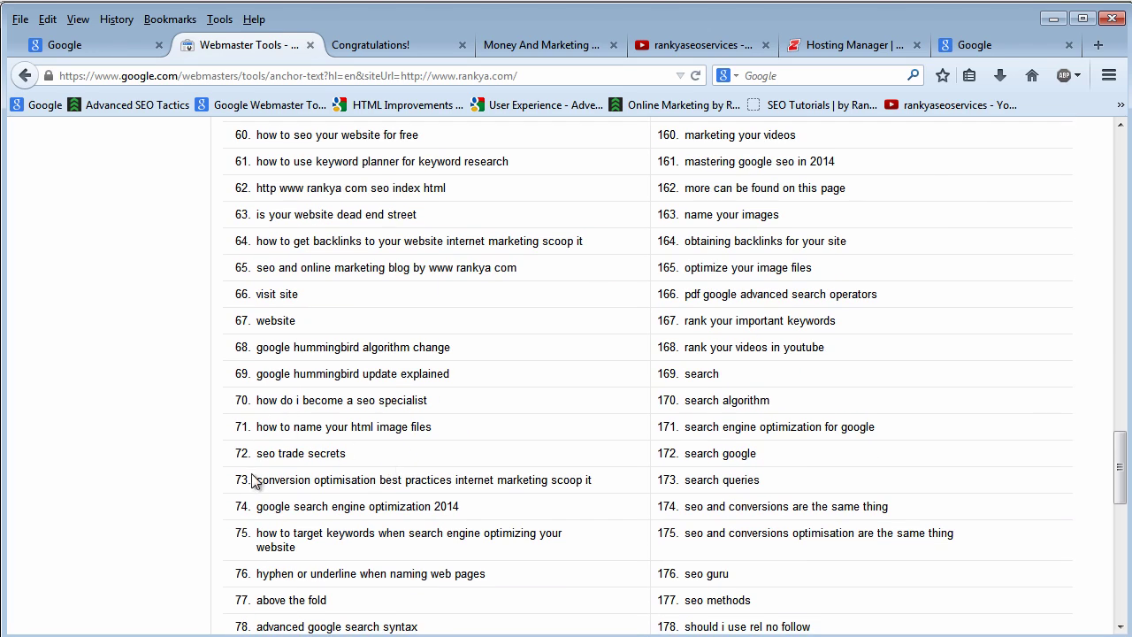
pyautogui.moveTo(258, 454); pyautogui.dragTo(380, 460)
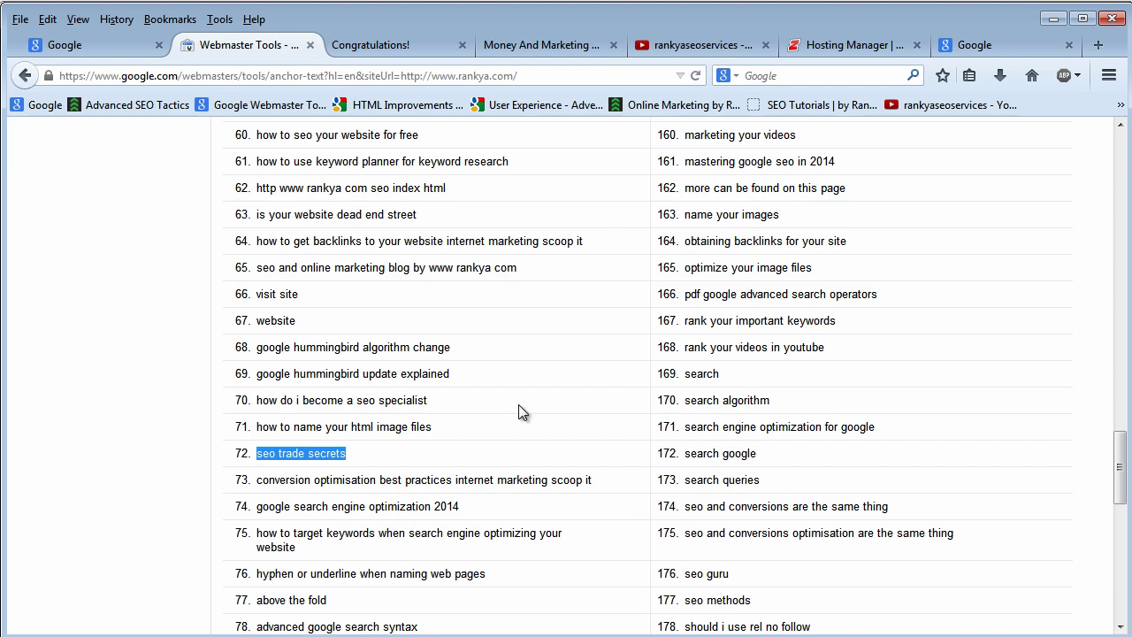
# Step: Highlight anchor text rows 58–68, then return to the links overview and the YouTube channel's videos page
pyautogui.scroll(4, 518, 412)
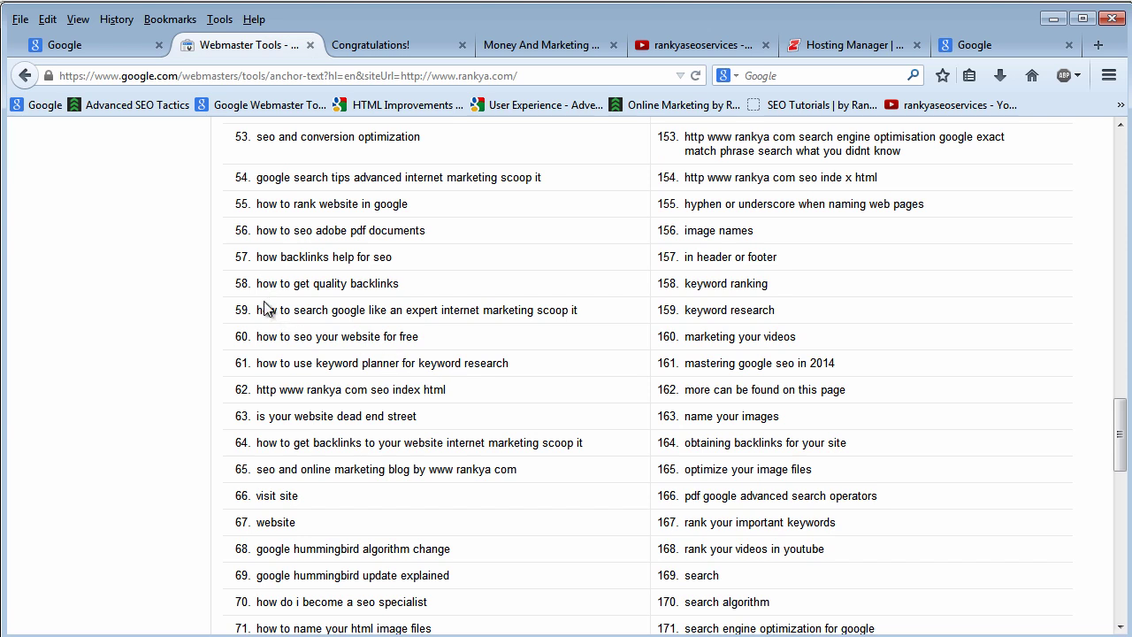
pyautogui.moveTo(258, 282); pyautogui.dragTo(830, 552)
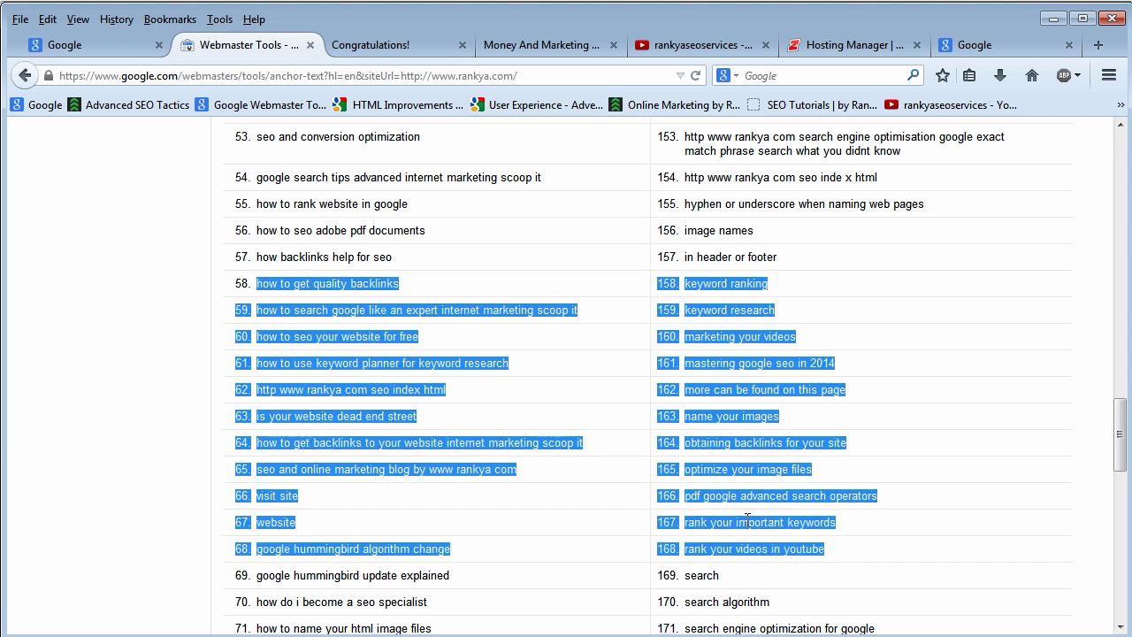
pyautogui.scroll(20, 747, 521)
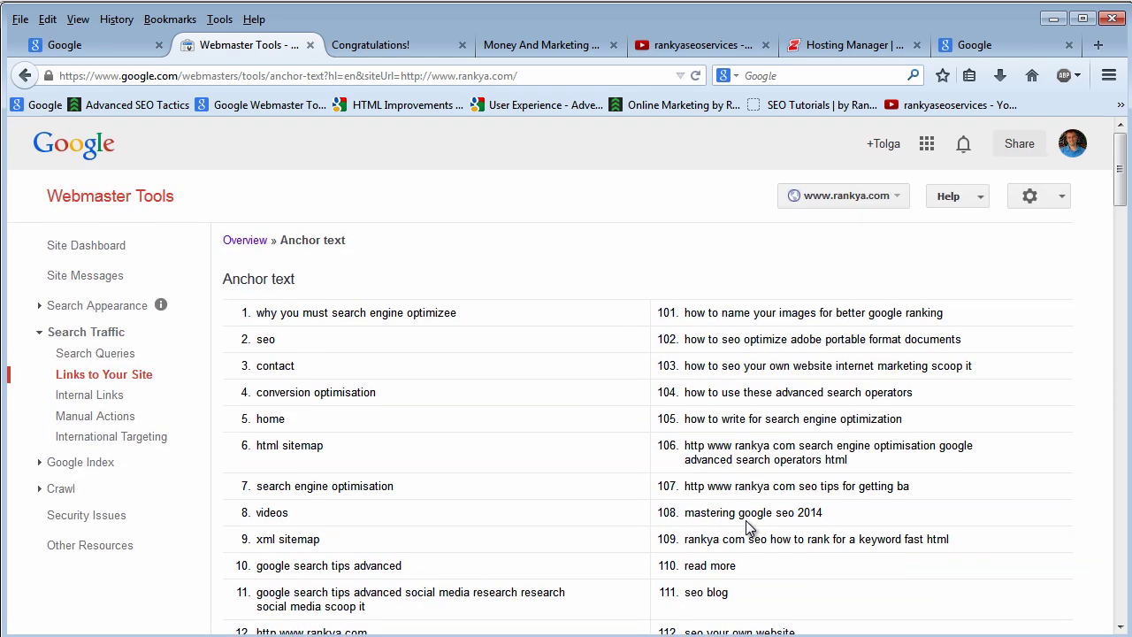
pyautogui.click(235, 243)
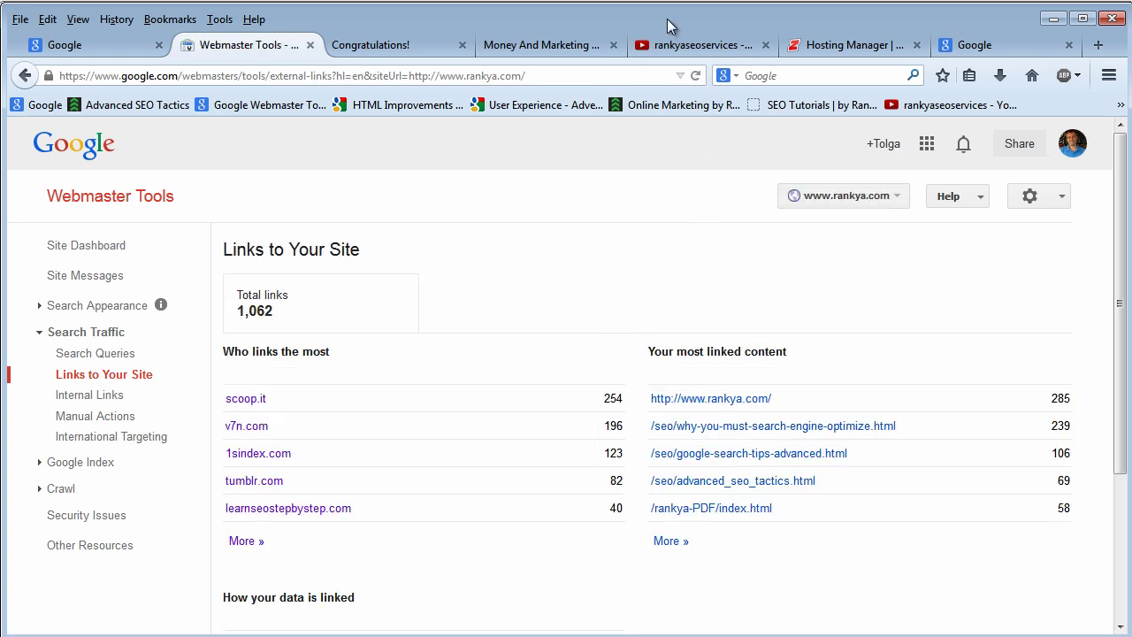
pyautogui.click(675, 44)
pyautogui.scroll(3, 439, 244)
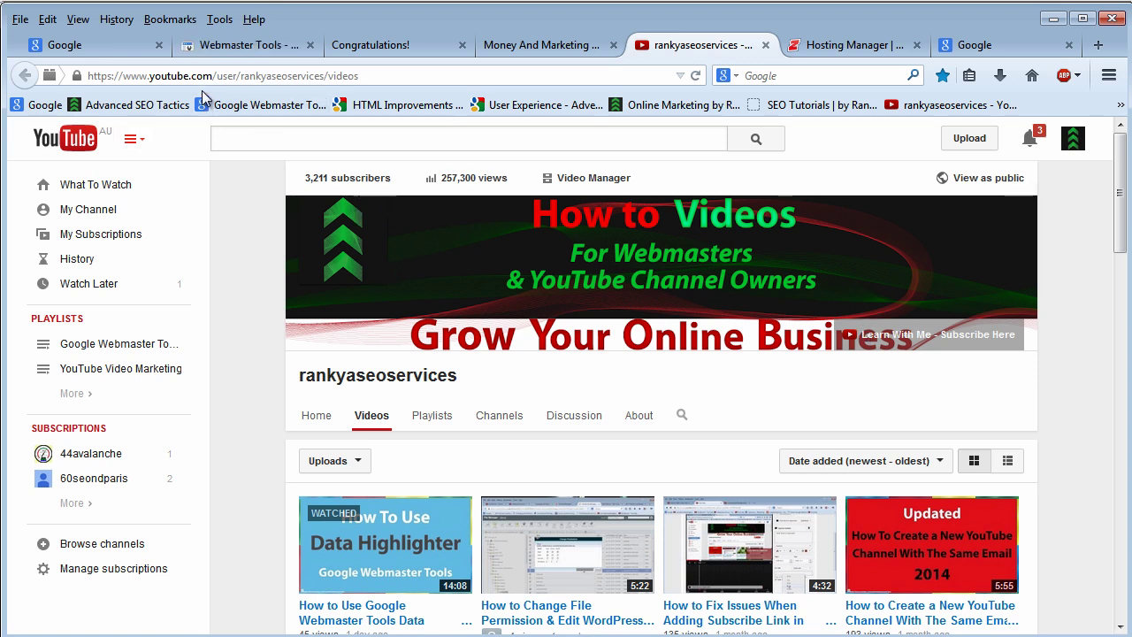
pyautogui.moveTo(244, 80); pyautogui.dragTo(357, 77)
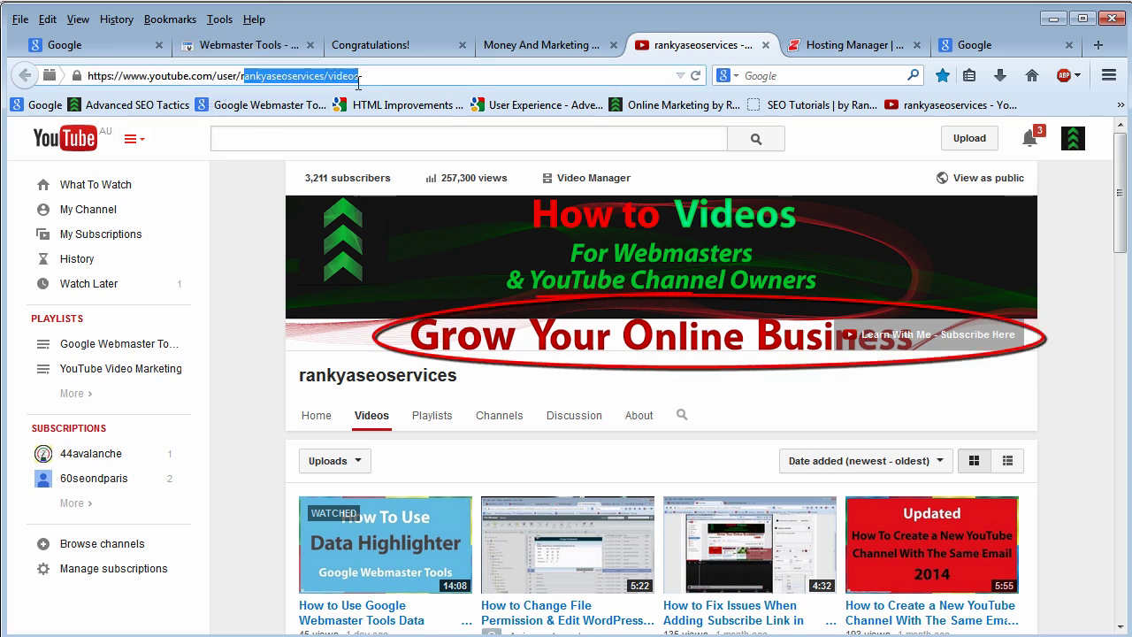
pyautogui.click(373, 78)
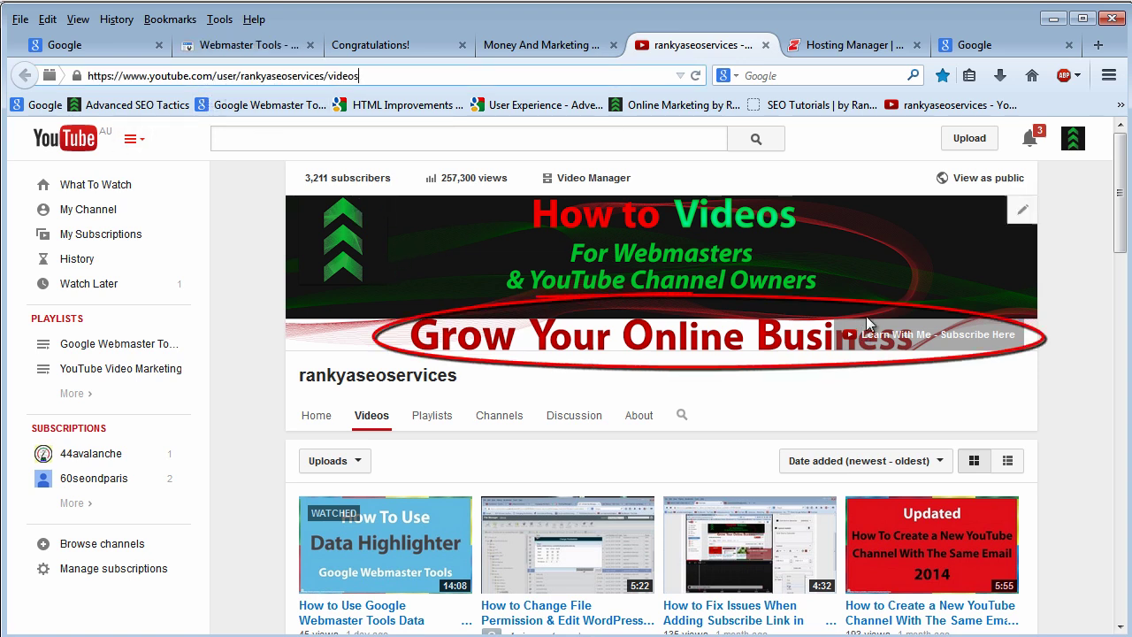